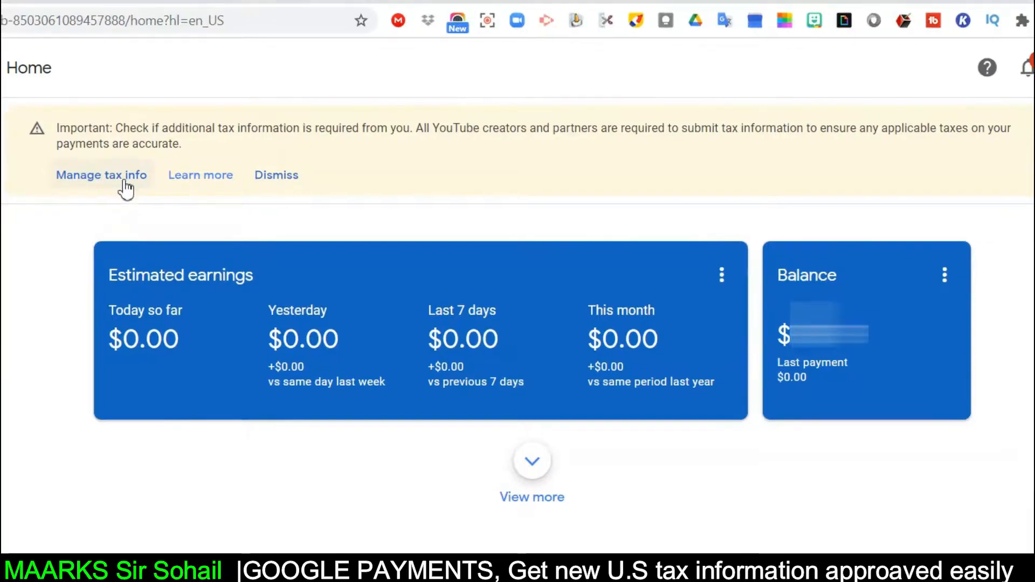
- Start adding US tax info from Manage tax info and re-verify the Google account password
left_click(98, 179)
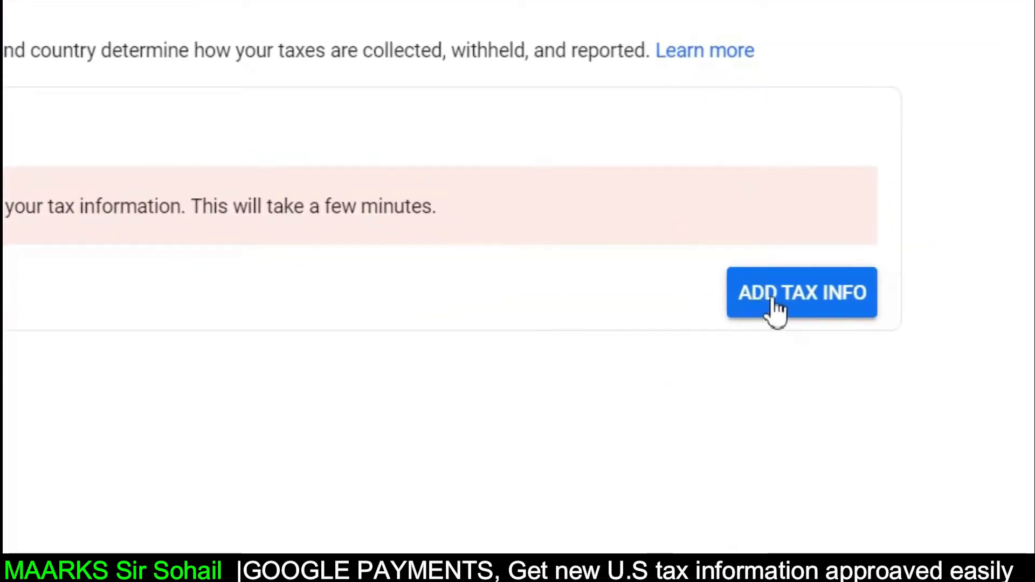
left_click(789, 313)
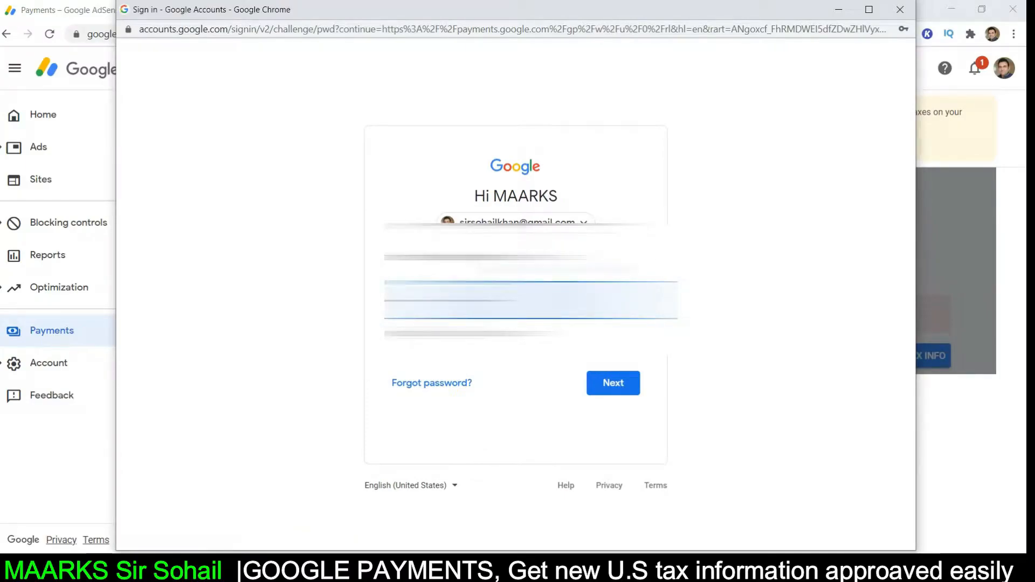
left_click(619, 387)
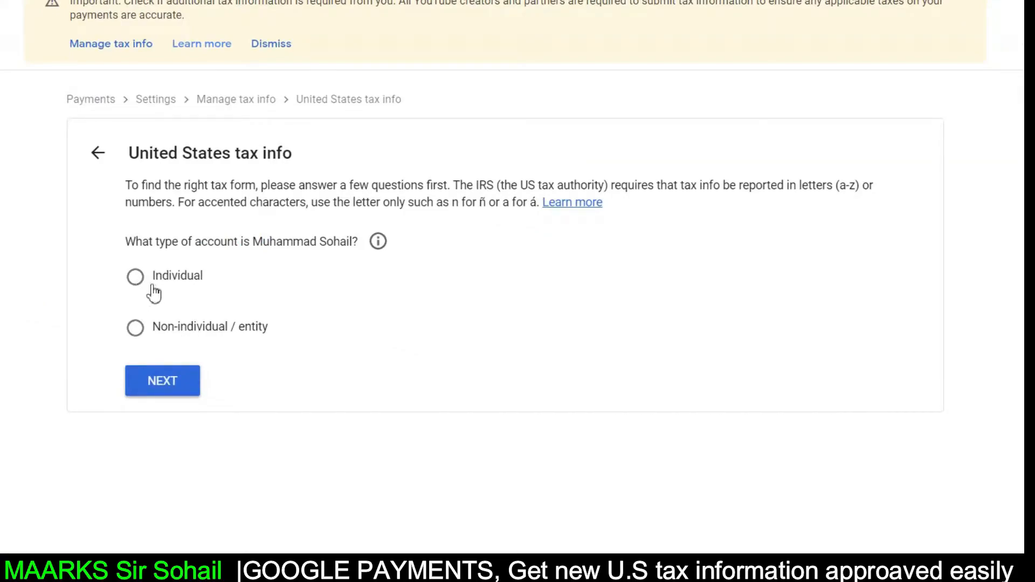
- Answer Individual and not a US citizen or resident, then pick the W-8BEN form
left_click(134, 282)
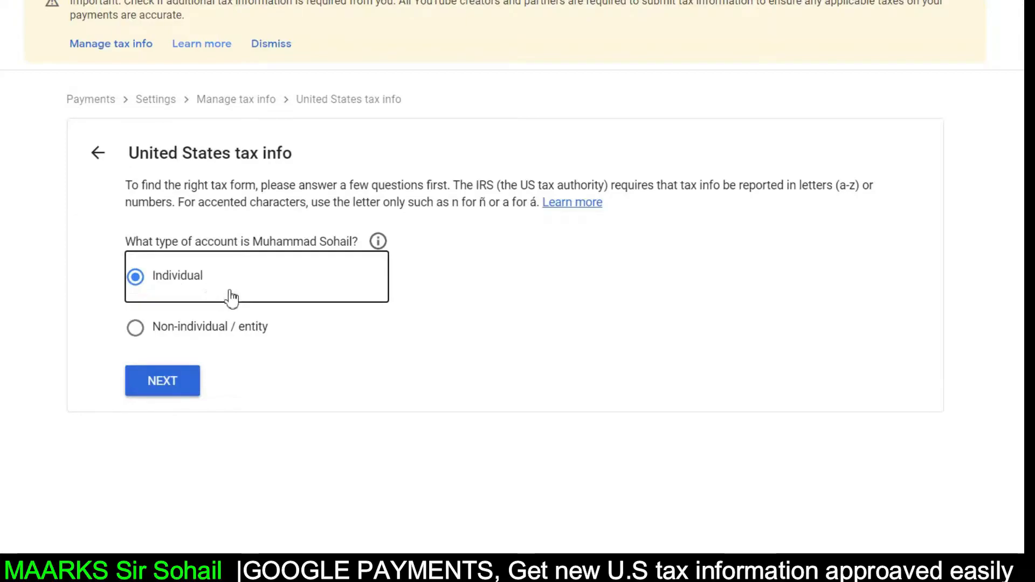
left_click(168, 398)
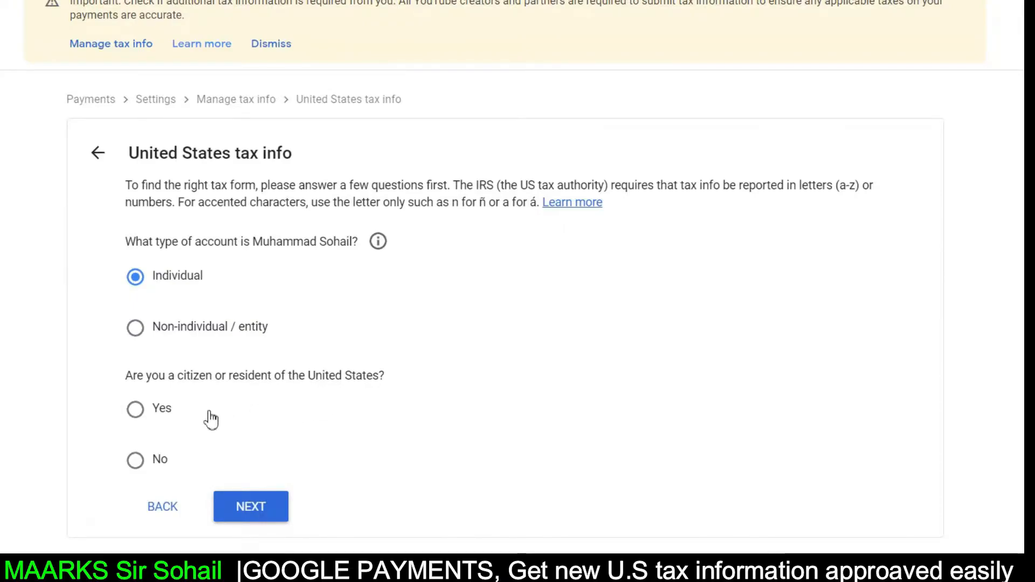
left_click(136, 467)
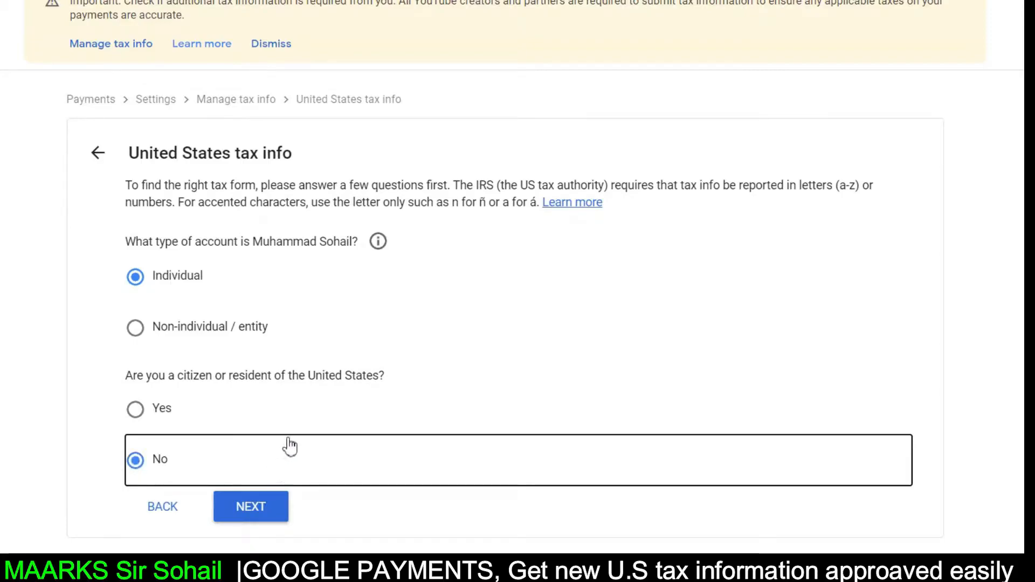
left_click(270, 509)
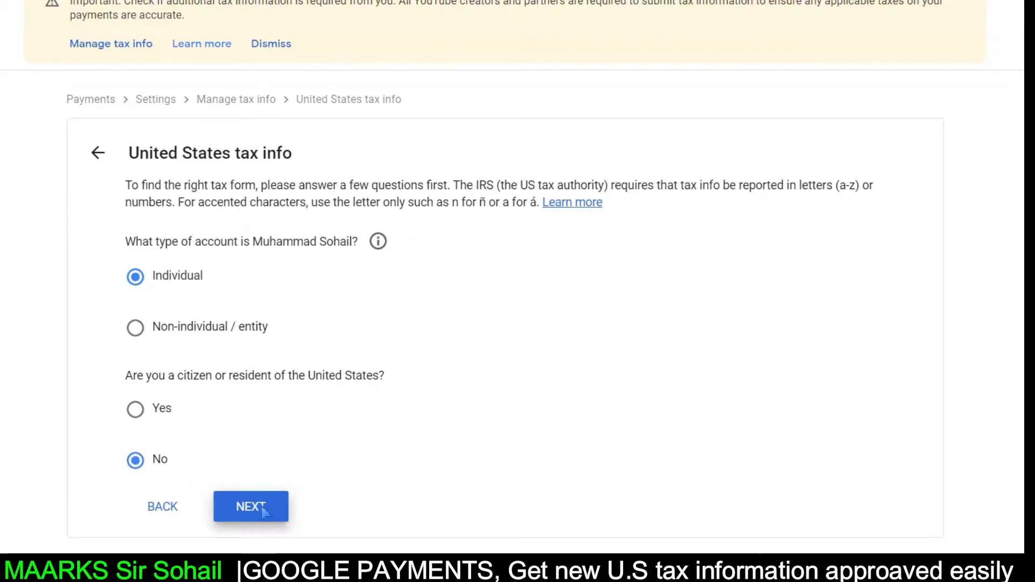
scroll(325, 464, "down", 2)
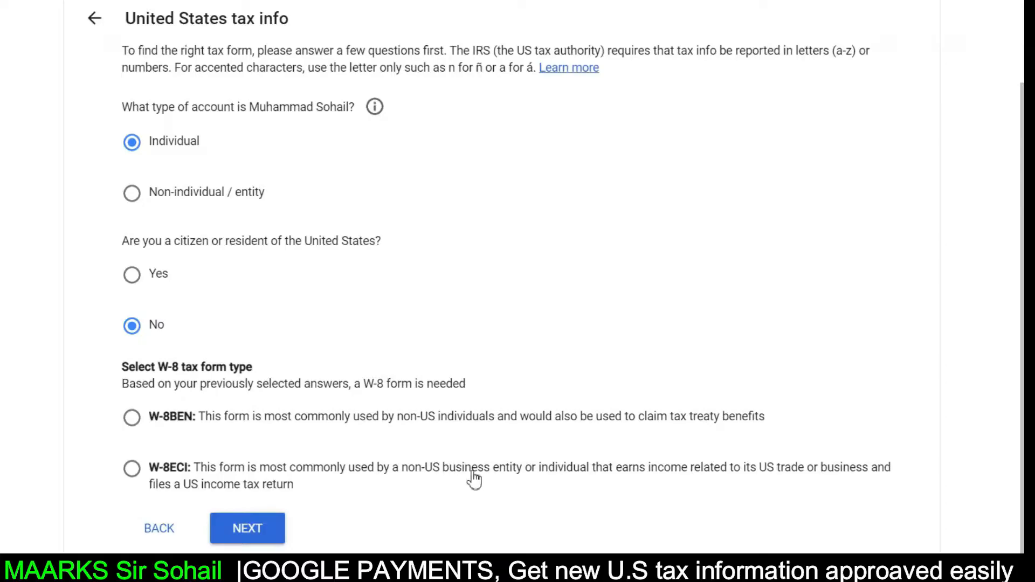
left_click(133, 418)
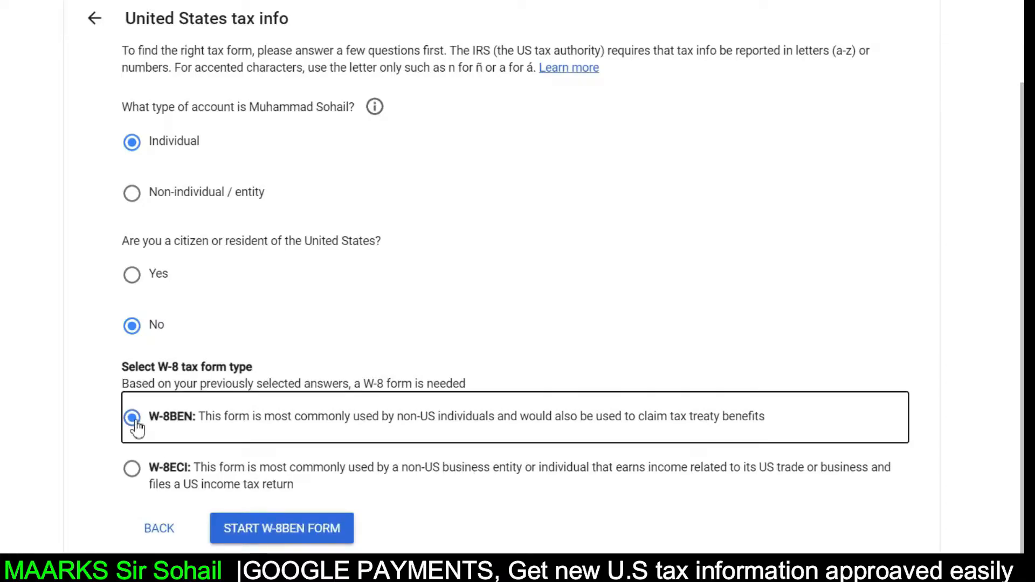
- Start the W-8BEN form and set country of citizenship to Pakistan
left_click(276, 530)
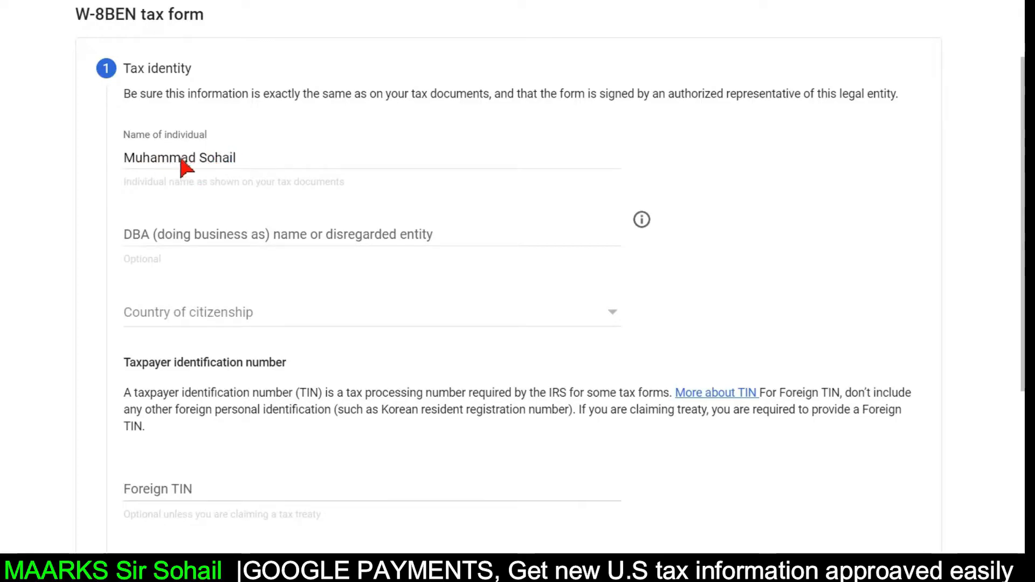
scroll(159, 98, "down", 2)
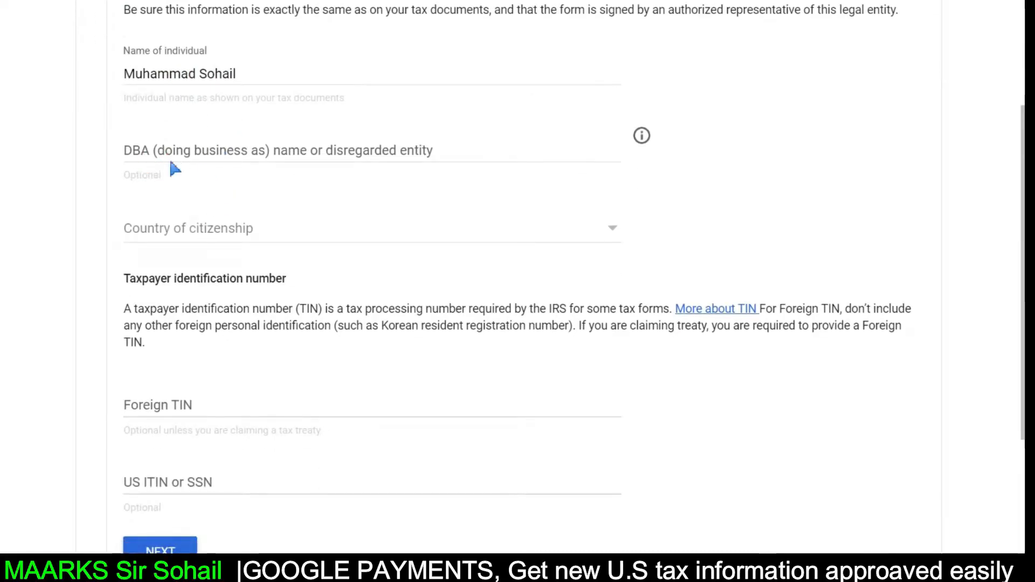
scroll(212, 159, "down", 2)
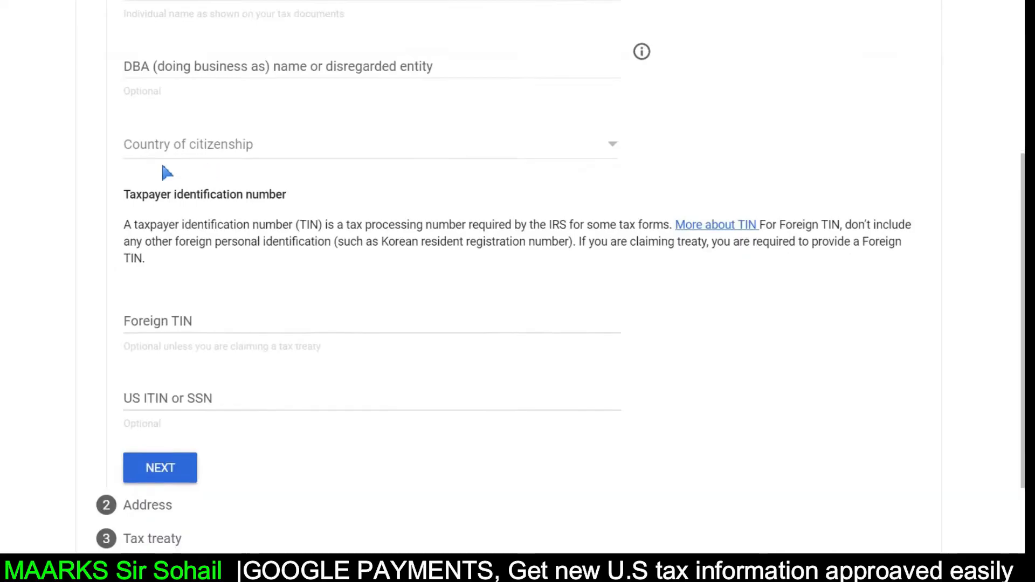
left_click(247, 152)
key("p")
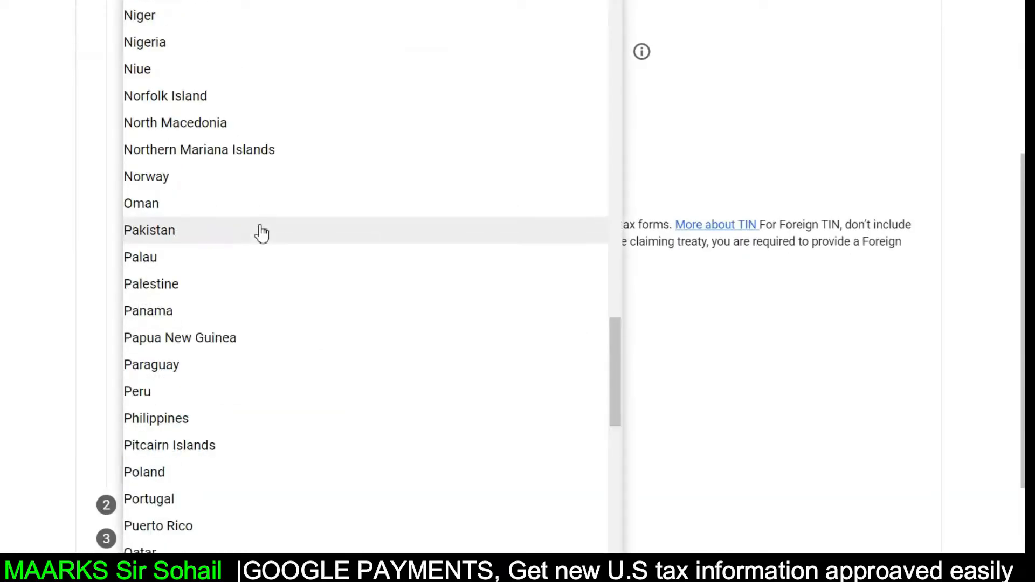
left_click(221, 230)
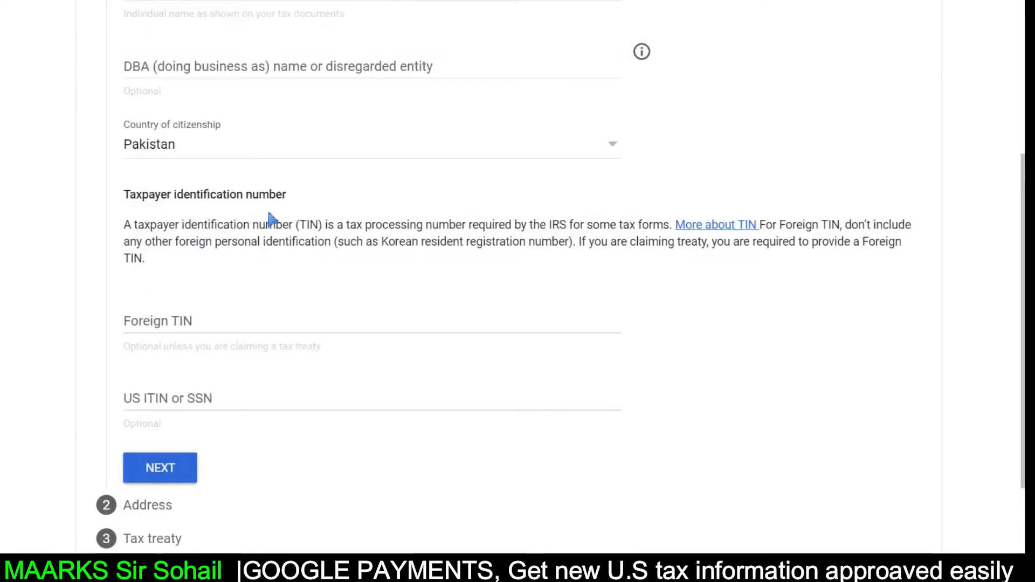
- Enter the foreign TIN and move on to the address step
scroll(322, 196, "down", 3)
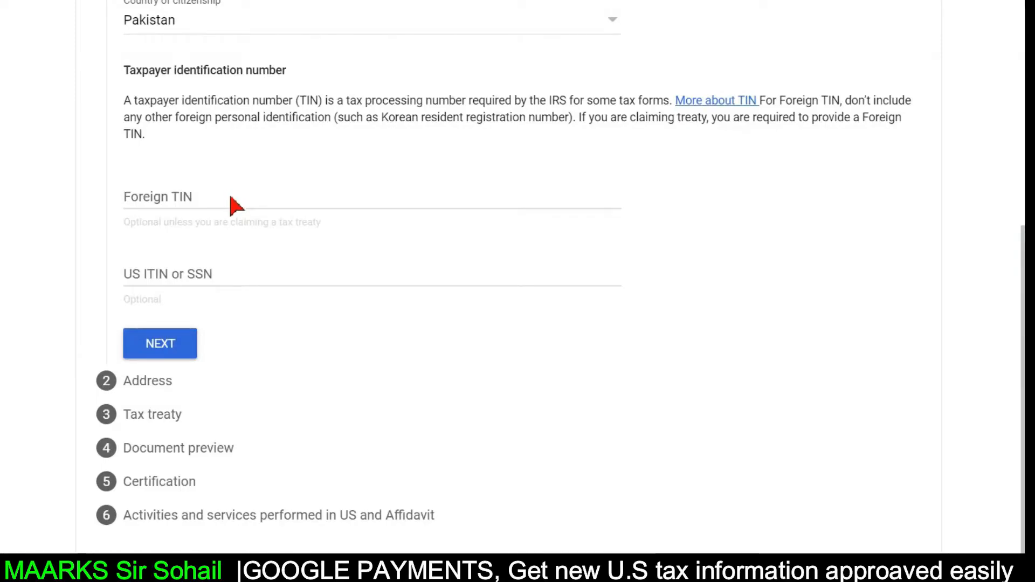
left_click(230, 199)
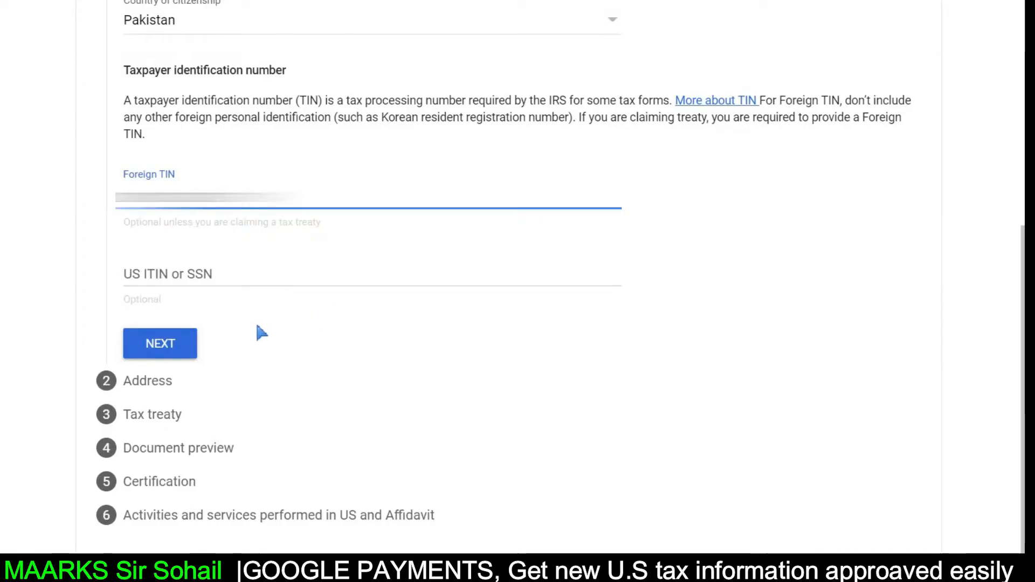
left_click(165, 348)
- Mark the residence address as PO Box/in-care-of and paste the permanent address into Address line 1
scroll(399, 334, "up", 3)
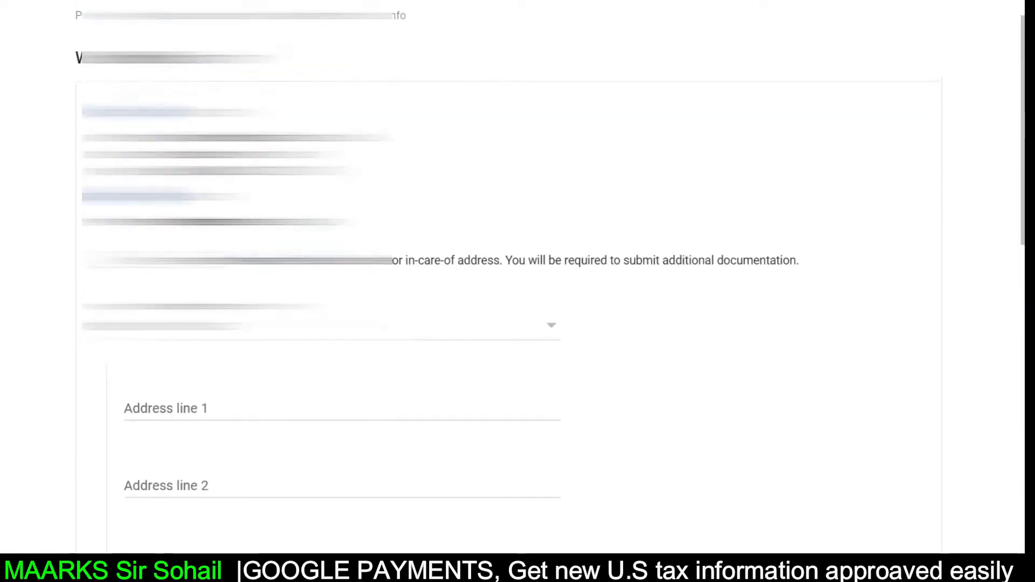
scroll(399, 334, "down", 2)
scroll(142, 105, "down", 1)
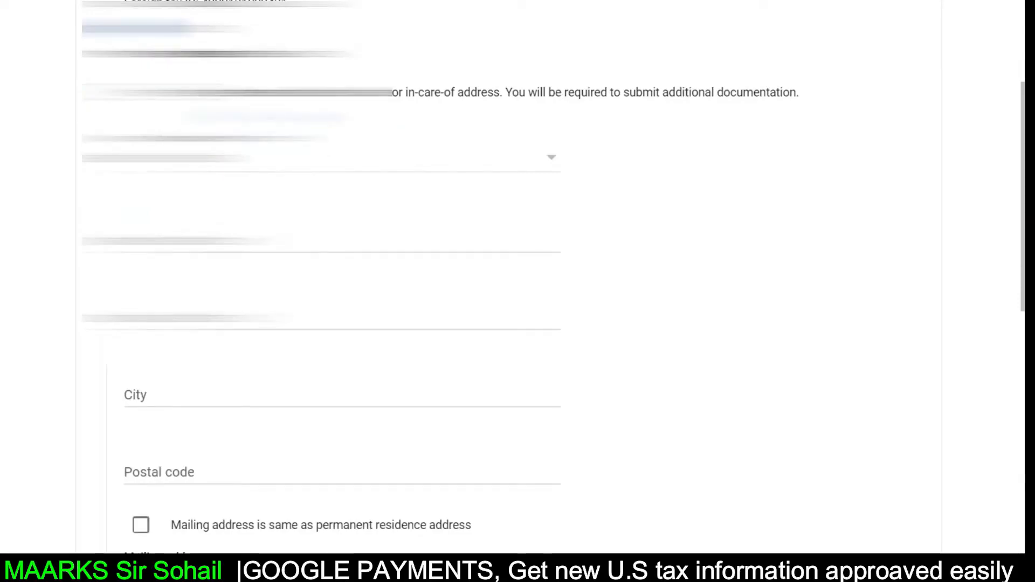
left_click(142, 96)
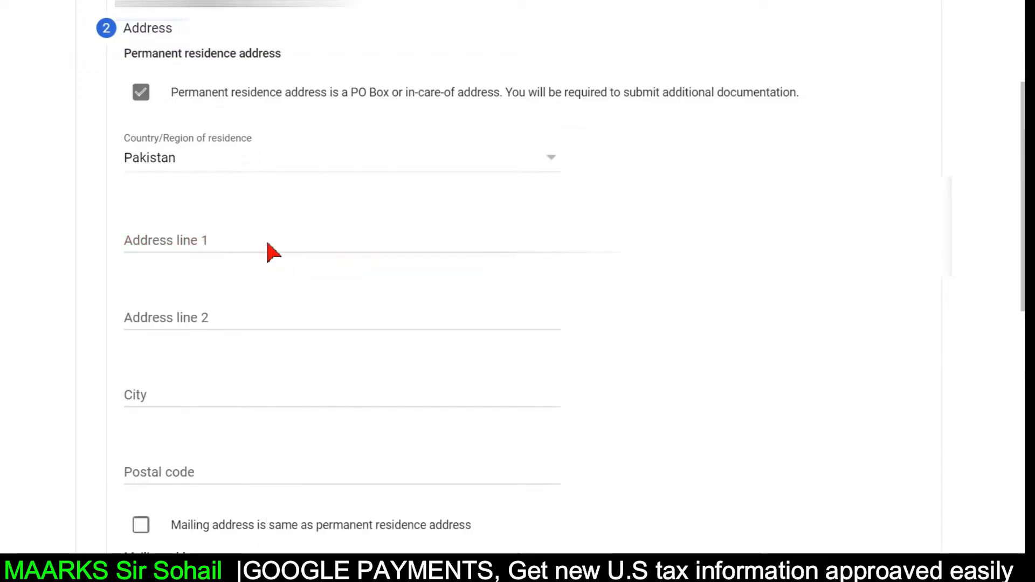
left_click(268, 244)
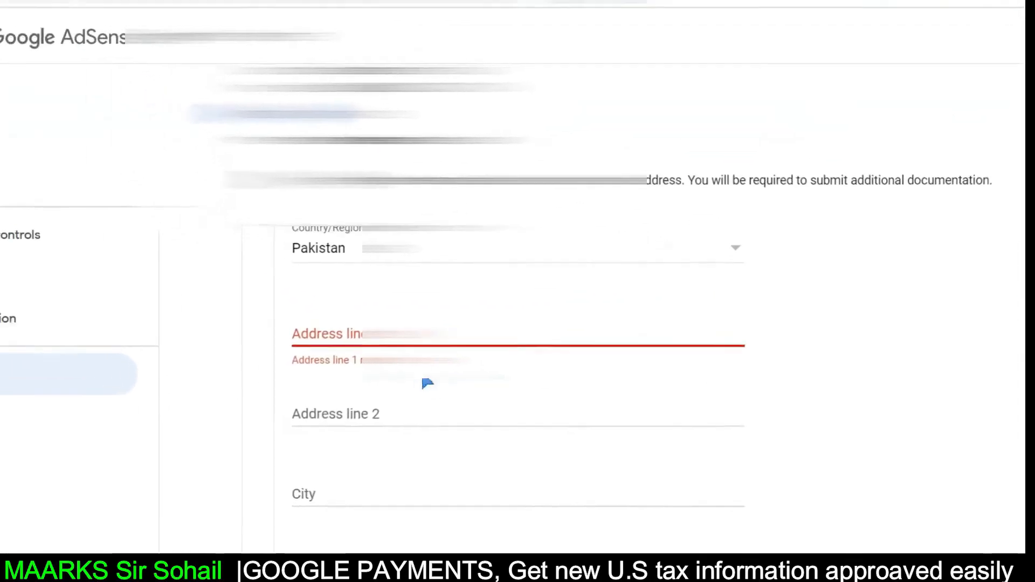
right_click(58, 42)
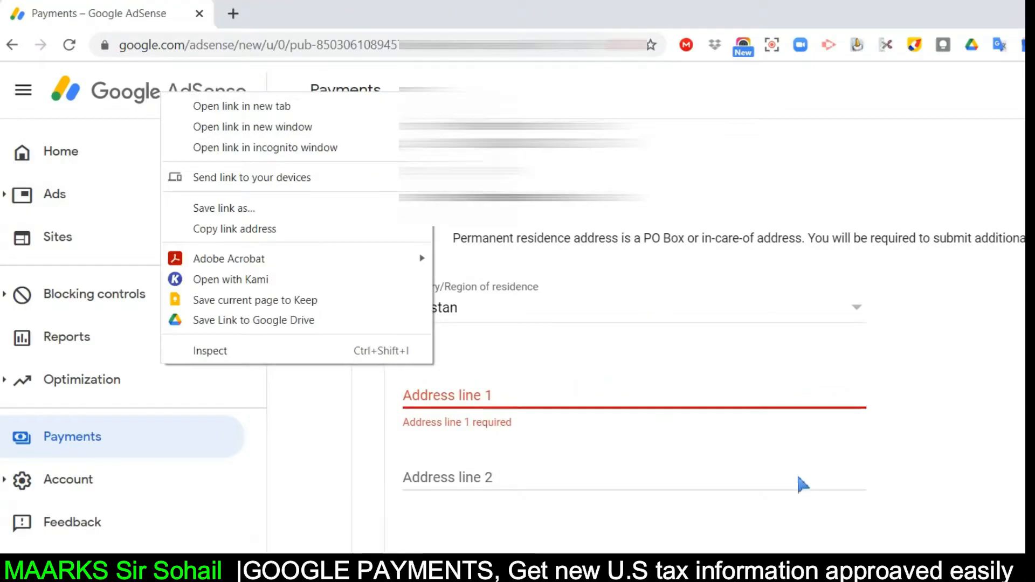
left_click(994, 493)
left_click(270, 268)
right_click(271, 267)
left_click(354, 387)
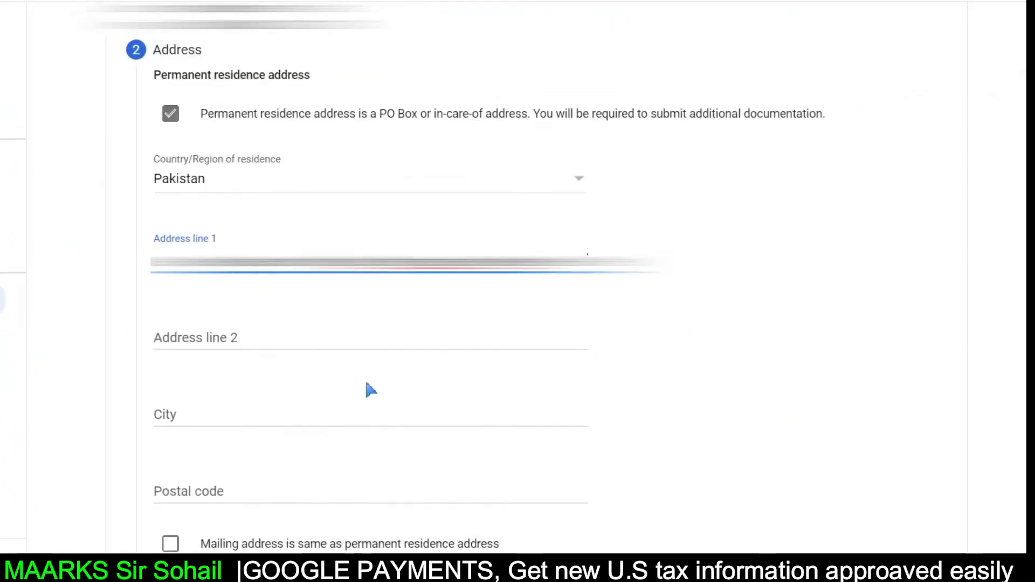
- Enter the postal code and make the mailing address the same as the permanent residence
scroll(367, 383, "down", 5)
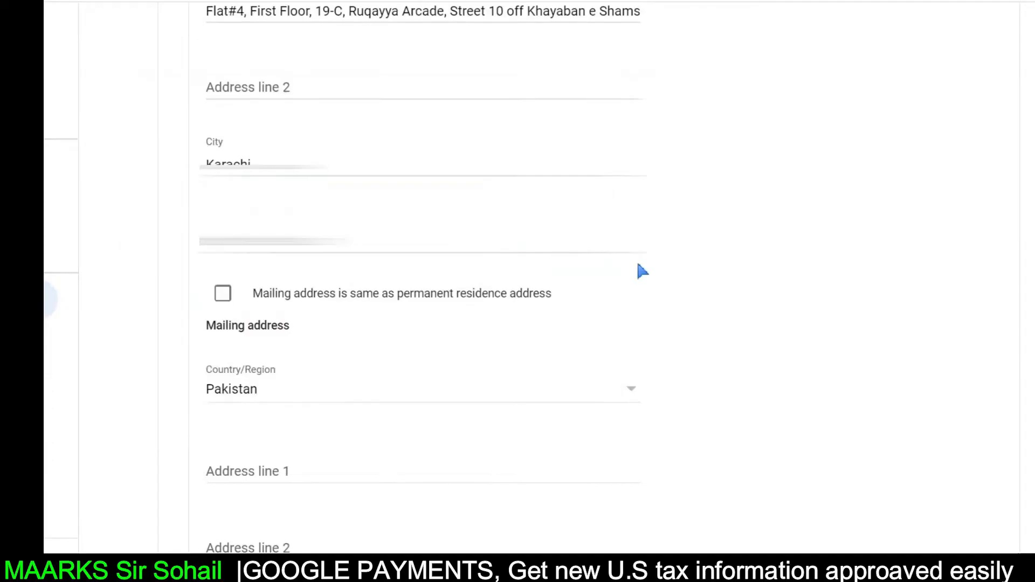
scroll(574, 268, "down", 1)
left_click(335, 158)
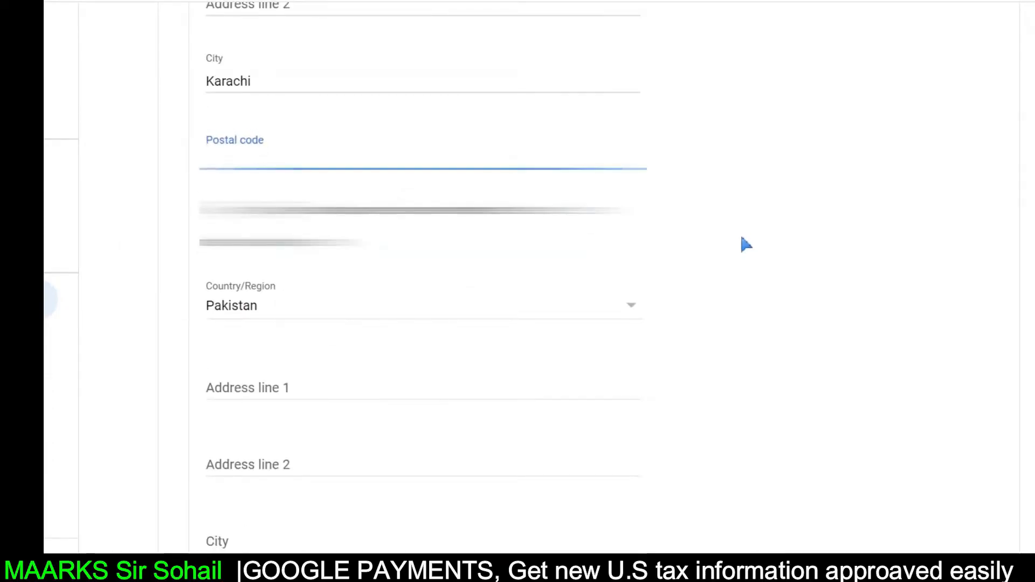
left_click(744, 240)
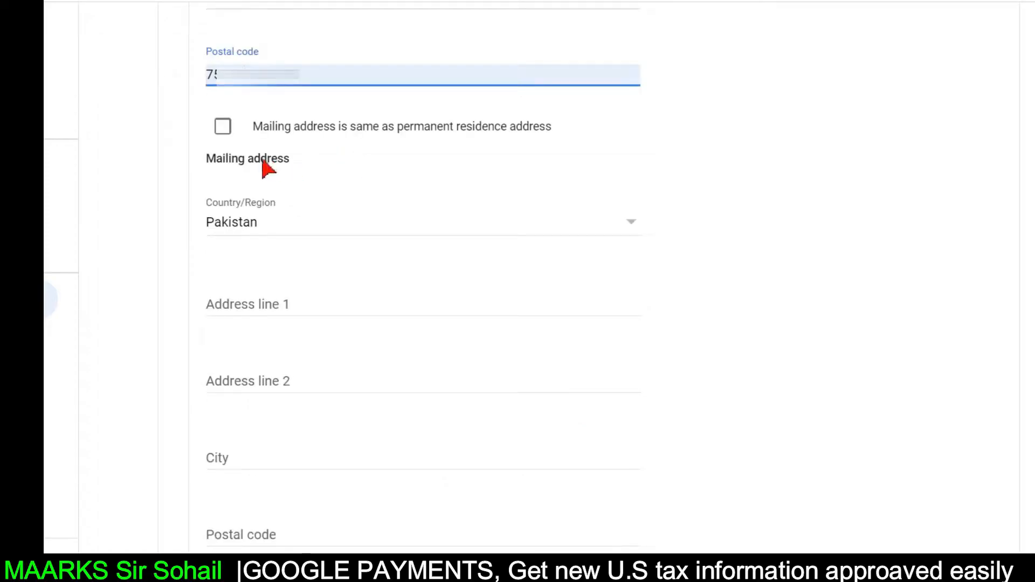
scroll(351, 71, "down", 2)
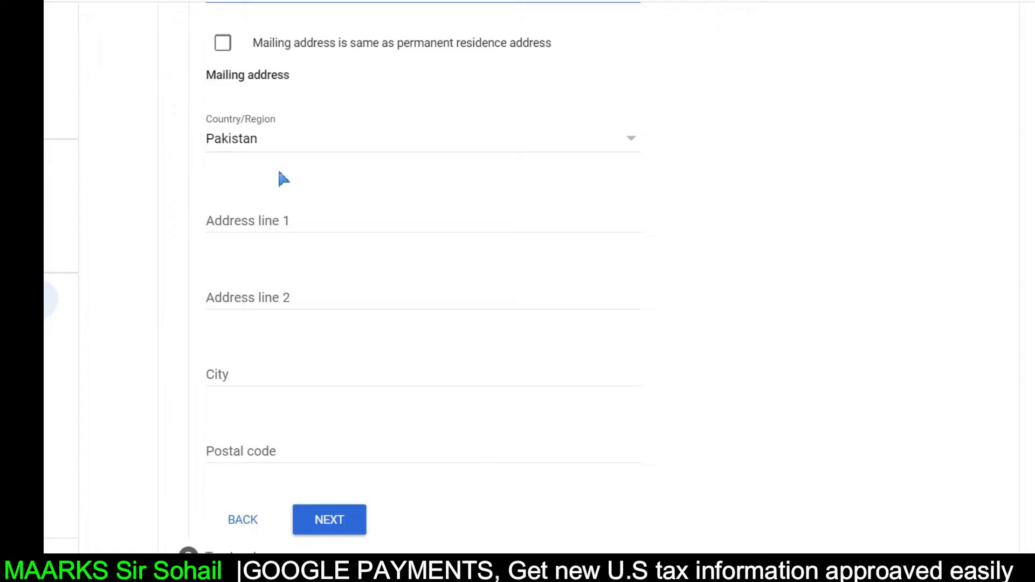
left_click(222, 46)
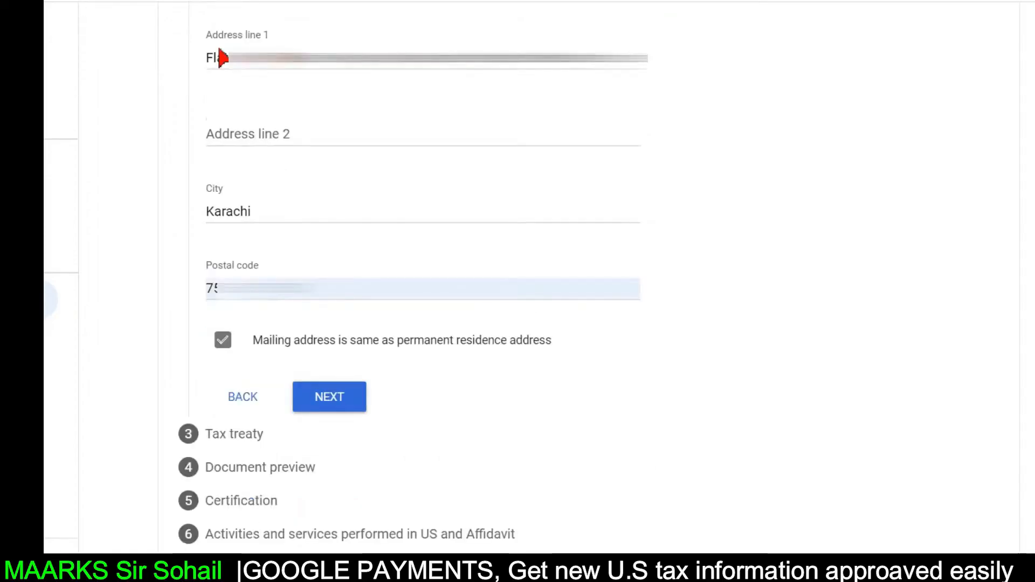
- Claim a reduced treaty withholding rate with Pakistan as the treaty residence country
left_click(338, 405)
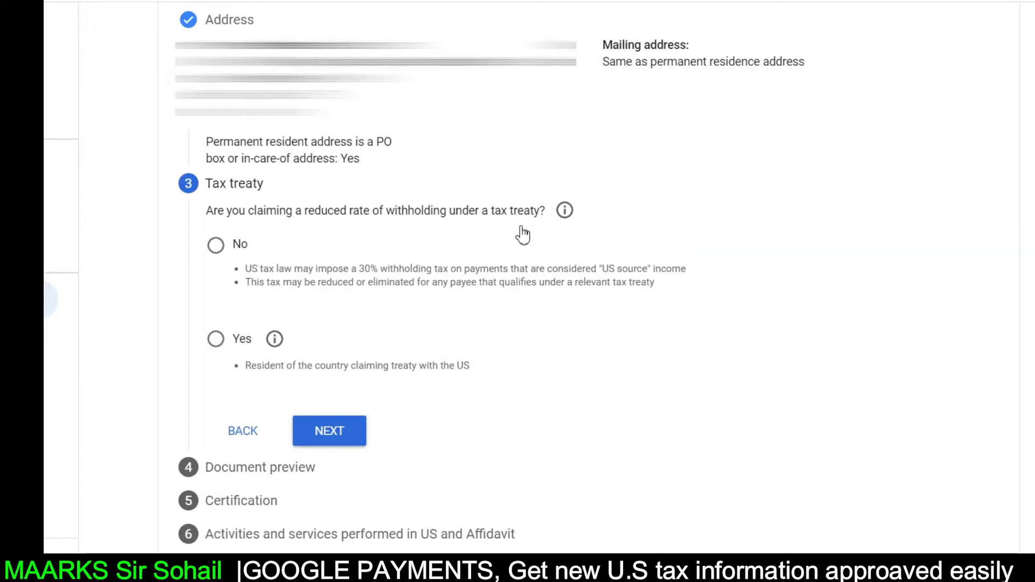
left_click(216, 341)
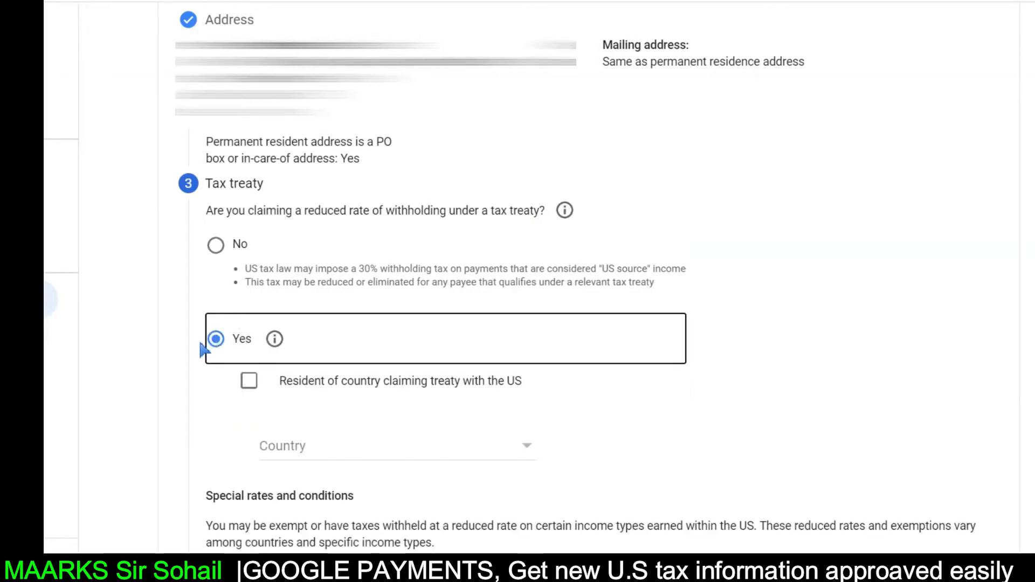
scroll(247, 324, "down", 3)
left_click(249, 221)
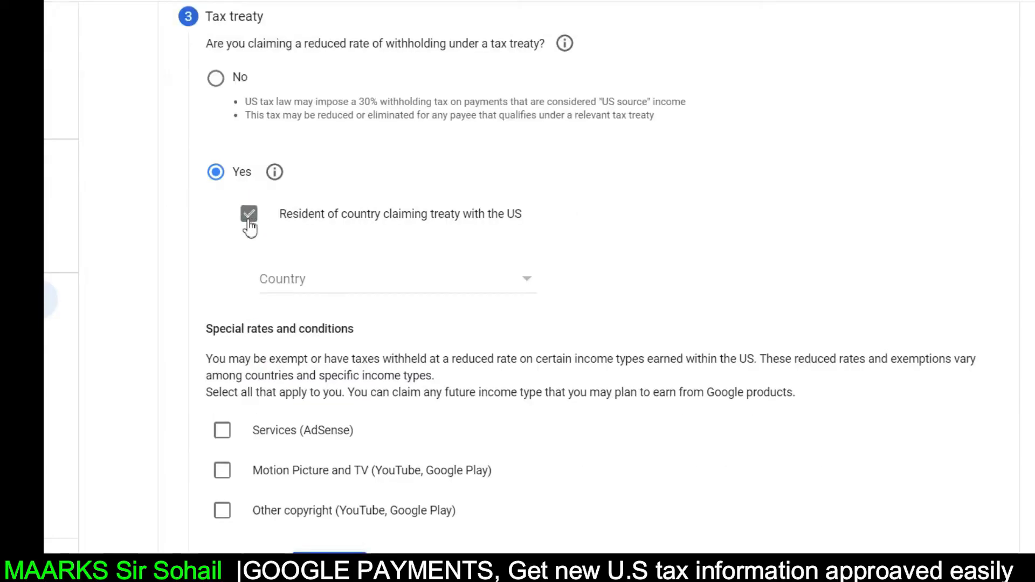
left_click(526, 288)
key("p")
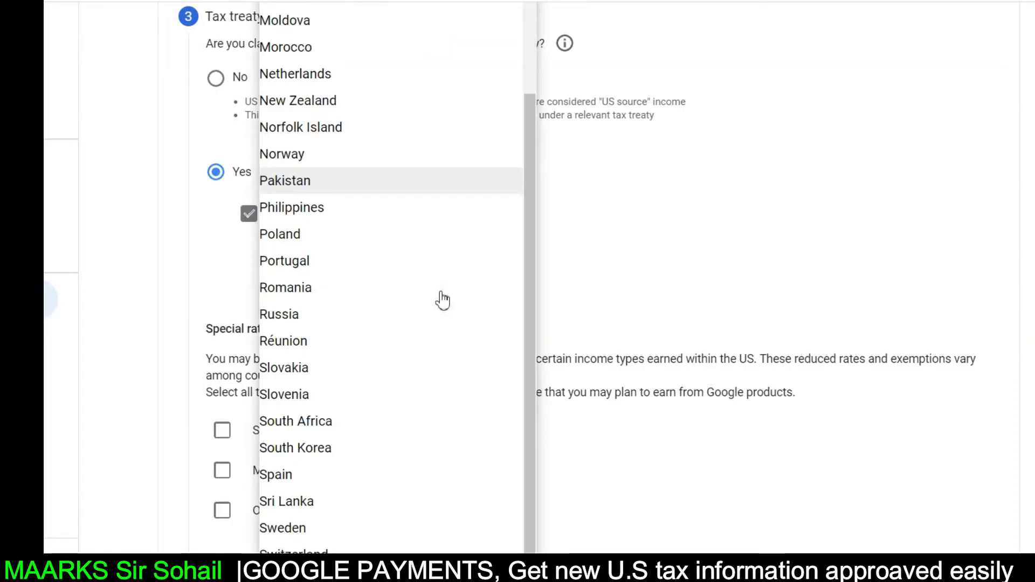
left_click(370, 186)
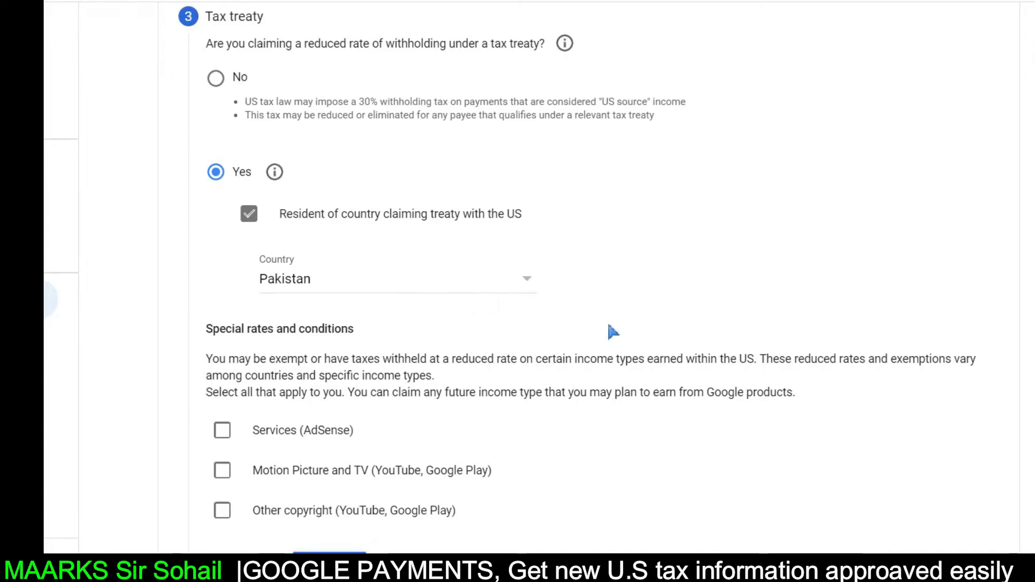
- Claim Services income under Article 3 paragraph 2 at 0% reduced rate and confirm the terms
scroll(527, 272, "down", 2)
scroll(471, 236, "down", 1)
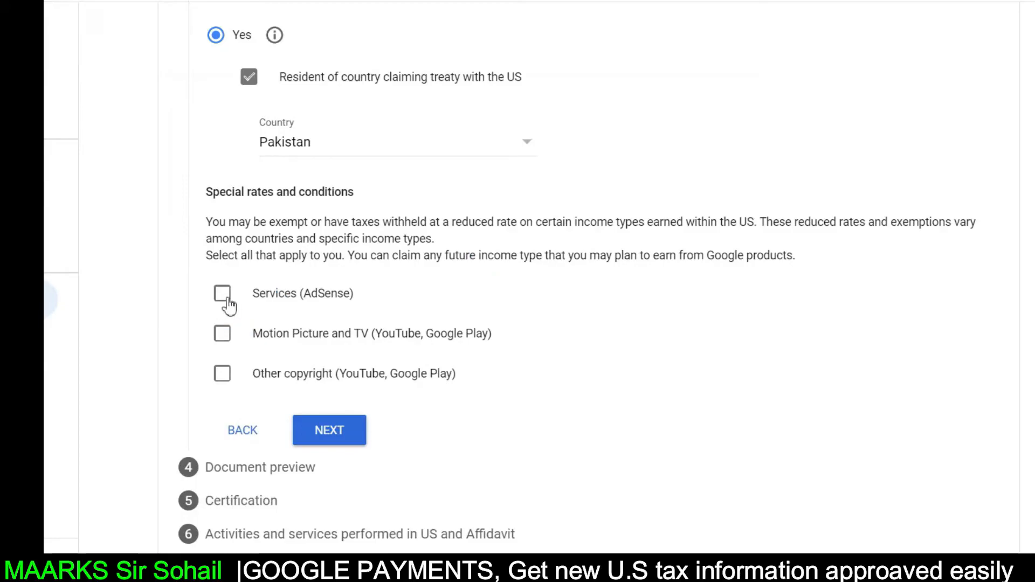
left_click(224, 300)
scroll(458, 334, "down", 2)
left_click(510, 275)
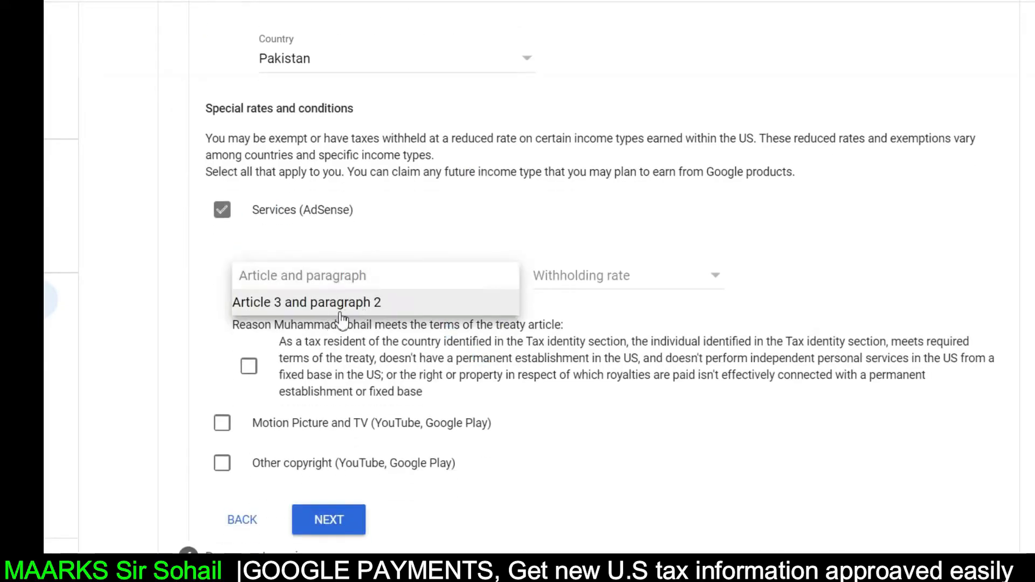
left_click(356, 303)
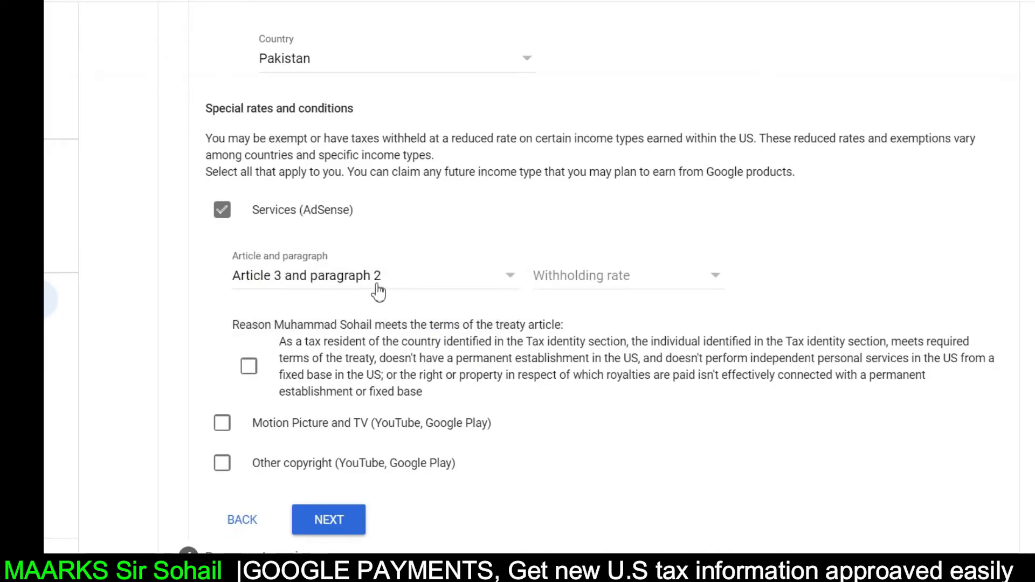
left_click(587, 283)
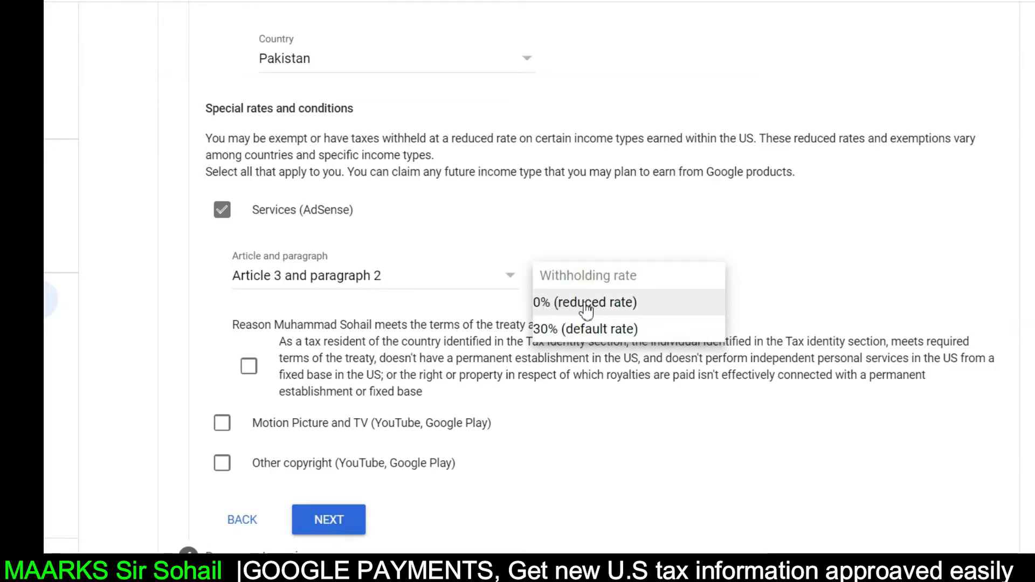
left_click(583, 311)
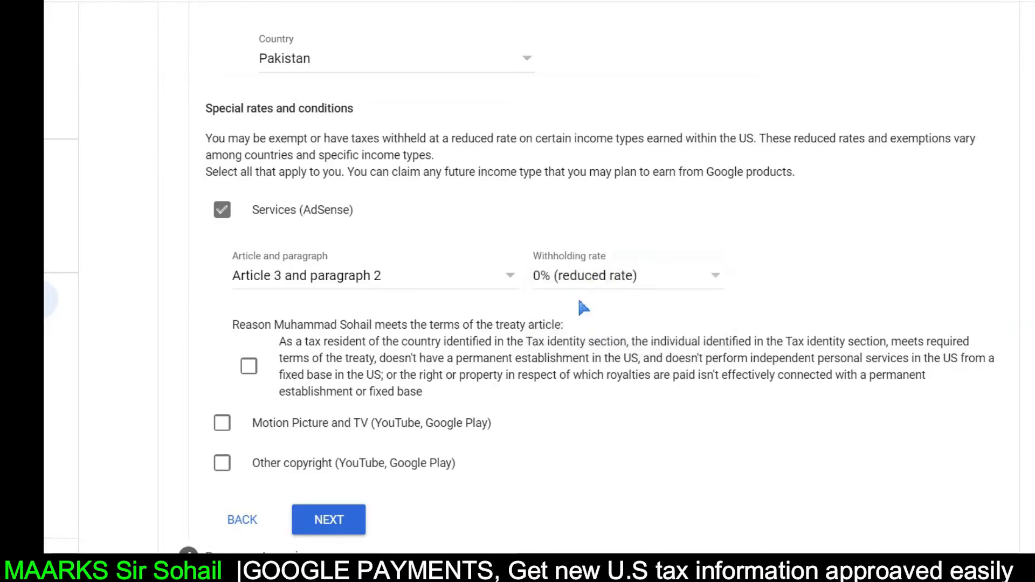
scroll(446, 354, "down", 2)
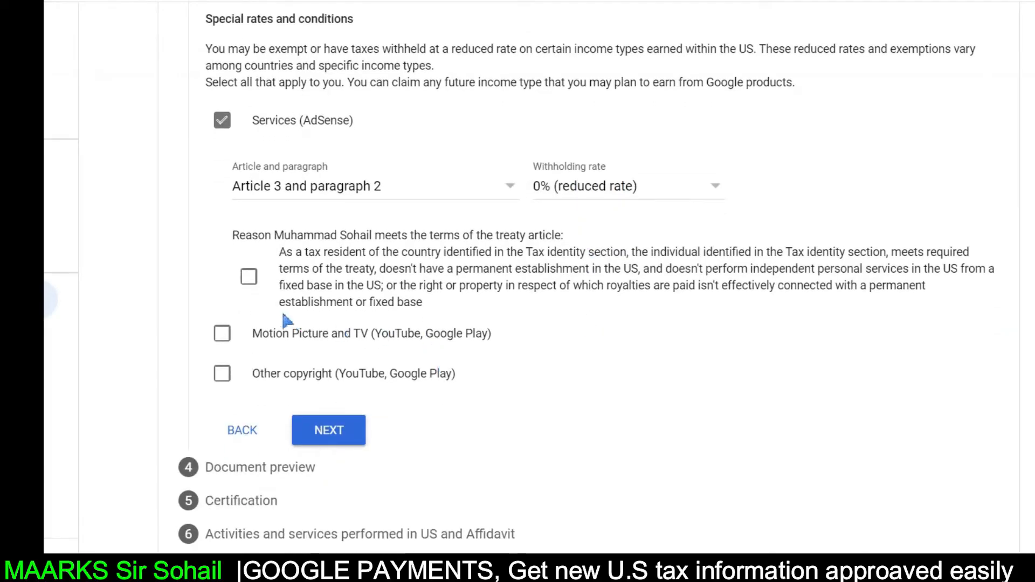
left_click(249, 276)
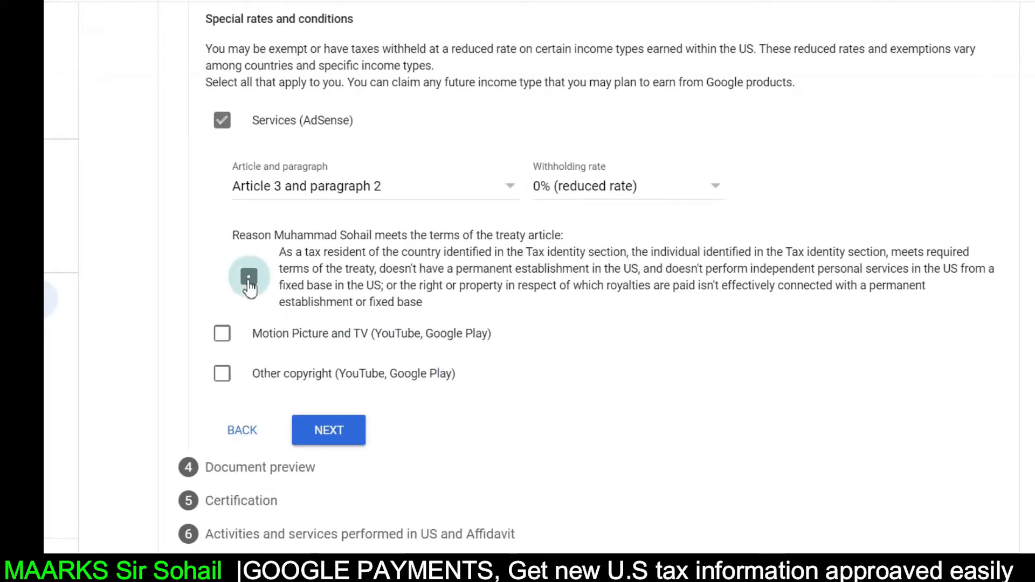
- Add Motion Picture and TV income with No treaty at the 30% default rate
left_click(223, 337)
scroll(485, 323, "down", 2)
left_click(507, 318)
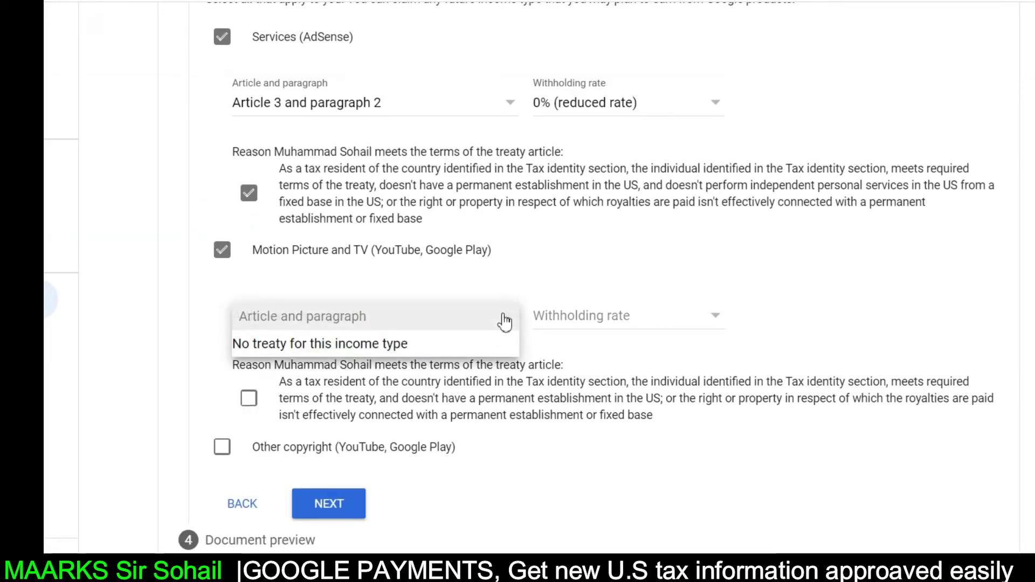
left_click(305, 346)
left_click(597, 319)
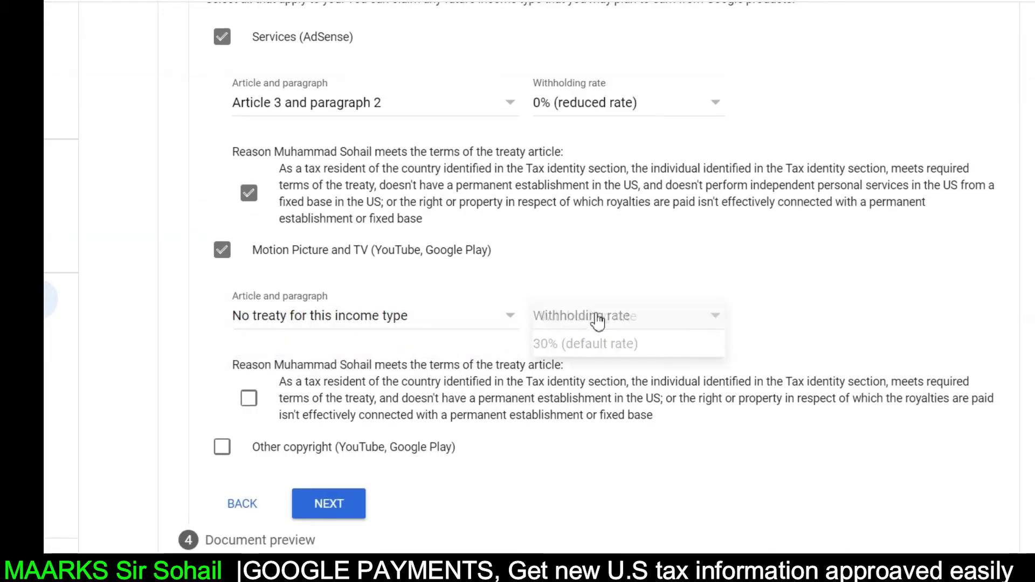
left_click(589, 344)
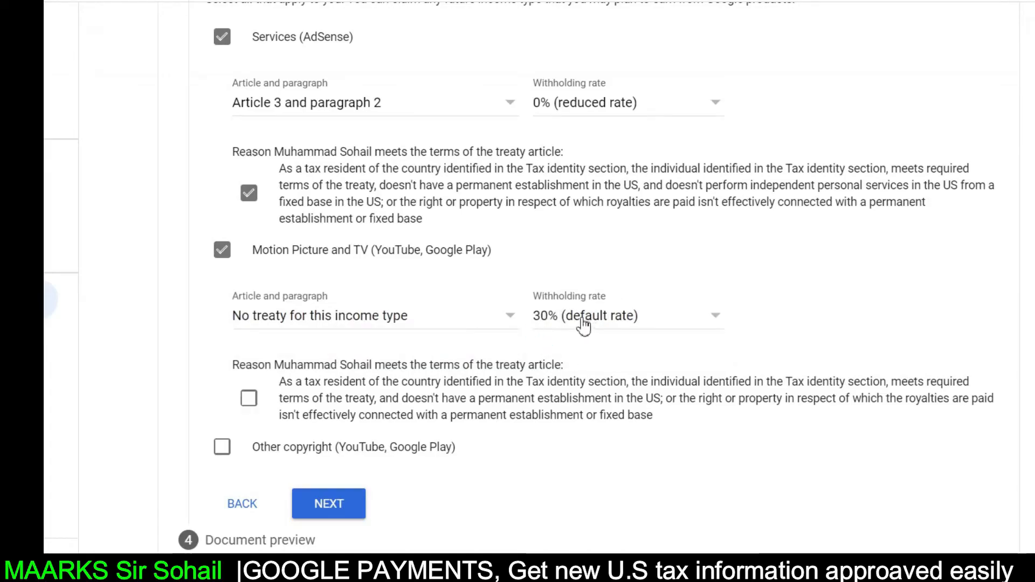
scroll(548, 346, "down", 2)
left_click(249, 334)
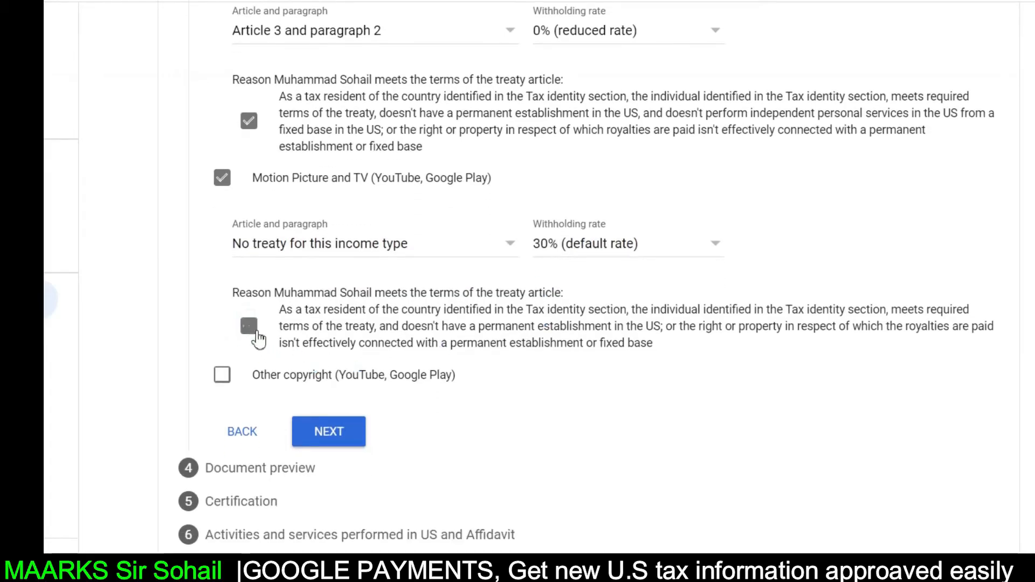
- Add Other copyright income under Article 8 paragraph 1 at 0%, tick the treaty reason, and proceed
left_click(222, 374)
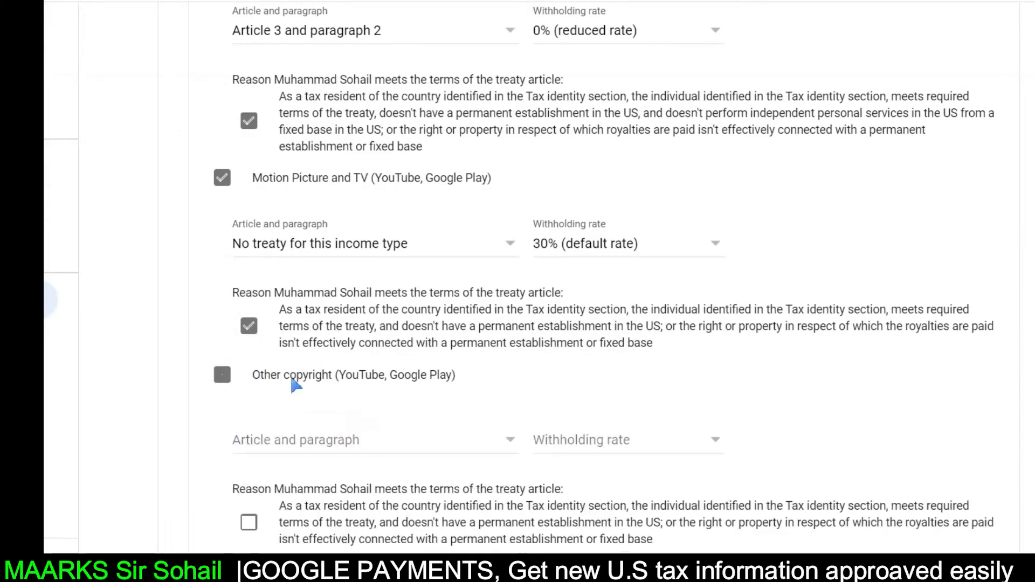
scroll(294, 446, "down", 4)
left_click(488, 290)
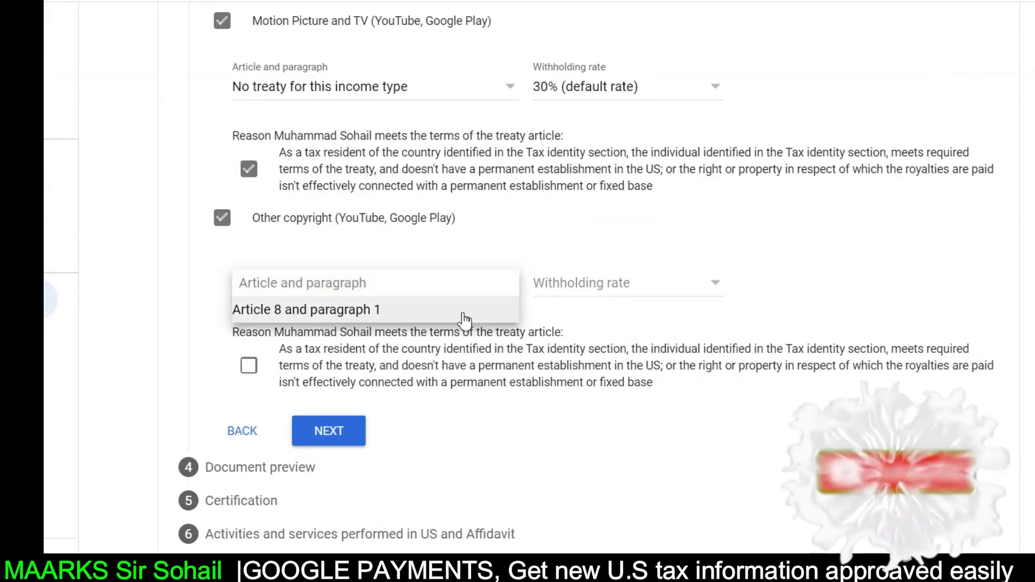
left_click(428, 315)
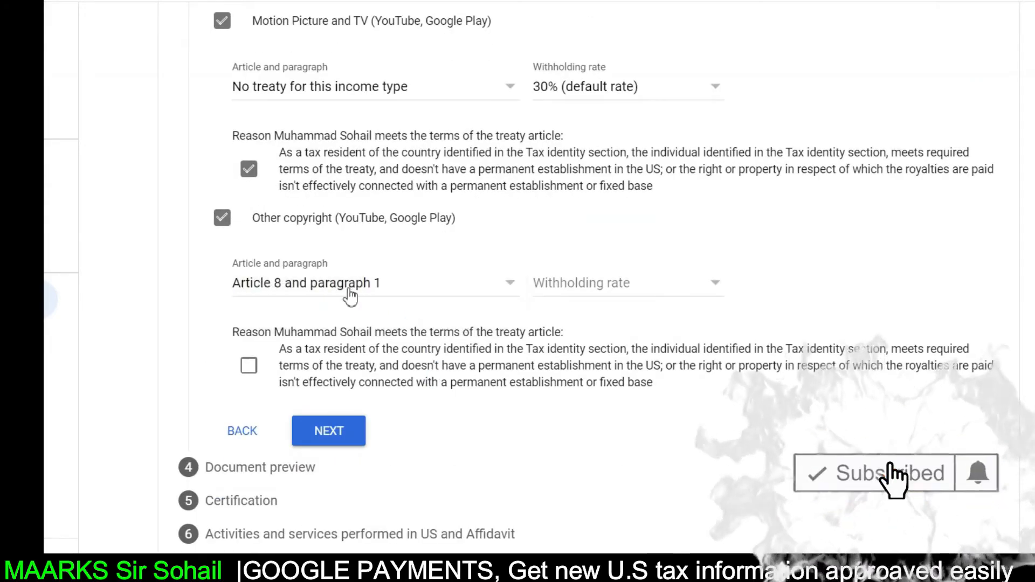
left_click(555, 284)
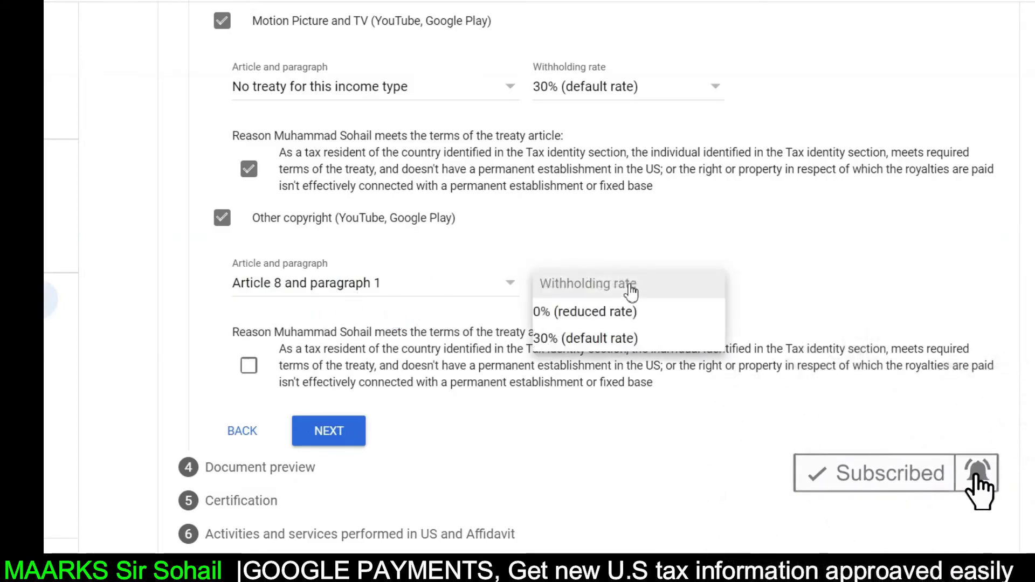
left_click(614, 311)
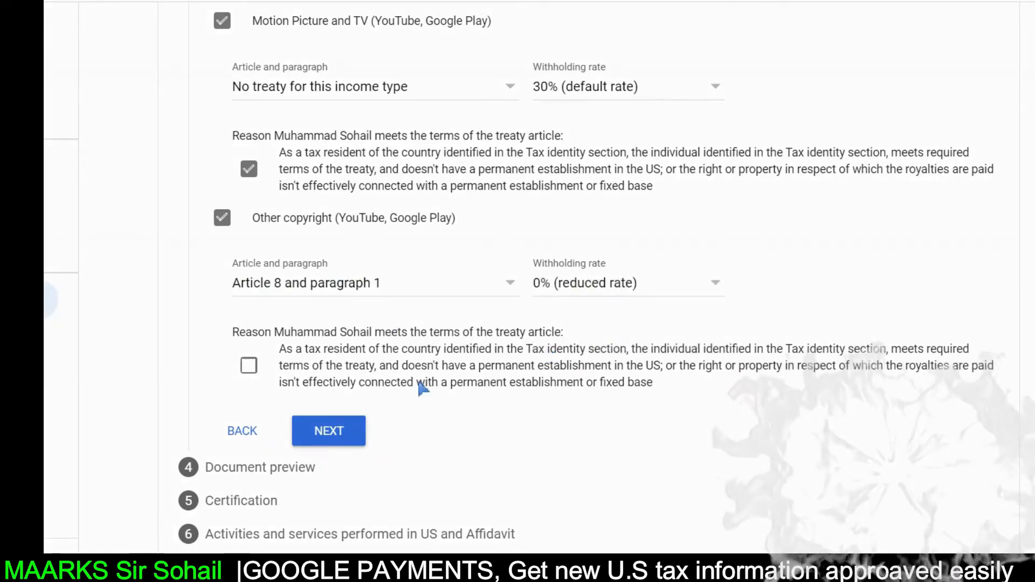
left_click(251, 370)
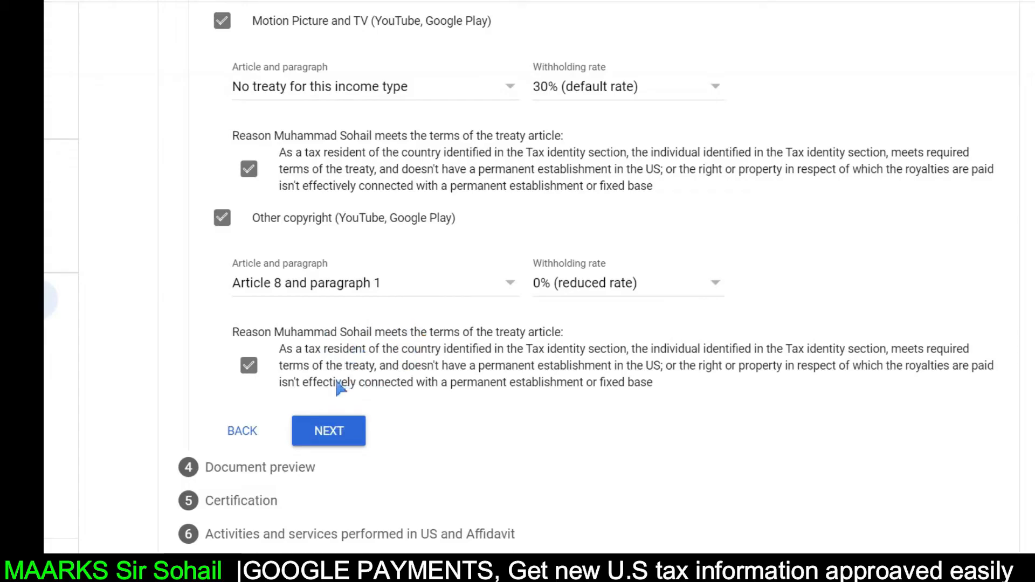
left_click(345, 436)
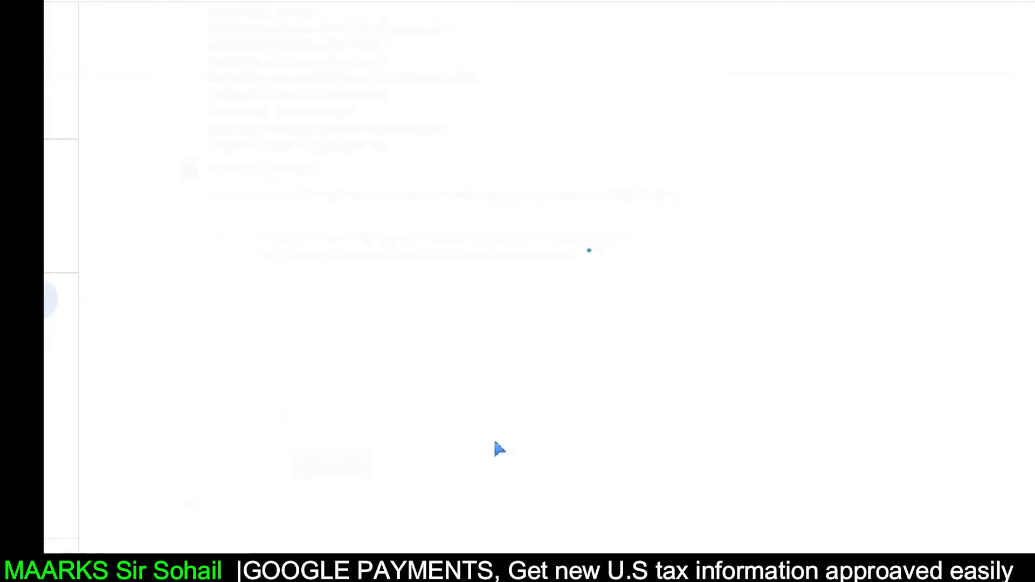
- Confirm the four W-8BEN document previews are correct and advance to Certification
scroll(477, 388, "up", 2)
scroll(477, 388, "down", 1)
scroll(477, 388, "up", 6)
scroll(481, 399, "down", 7)
scroll(483, 410, "down", 1)
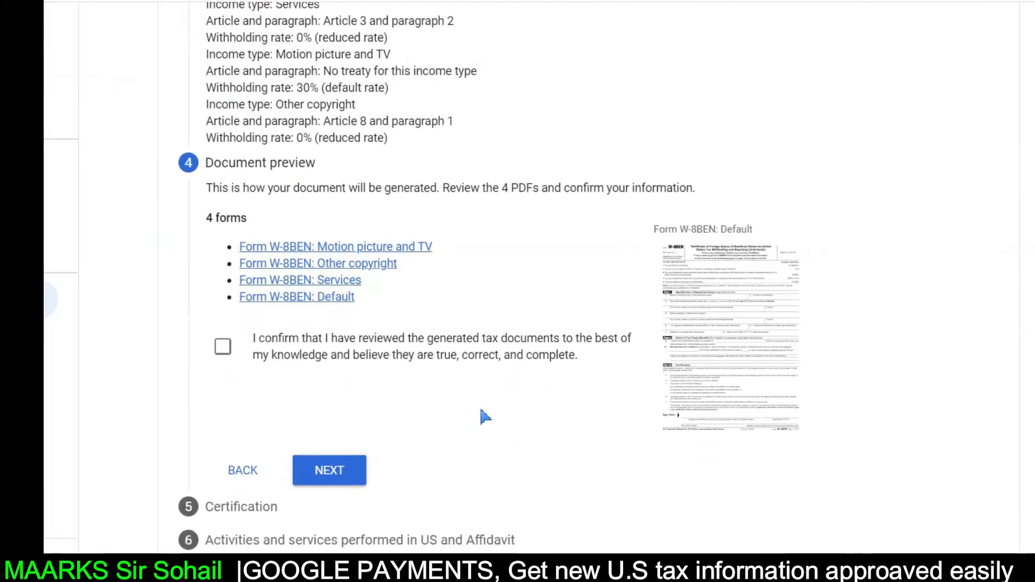
left_click(222, 344)
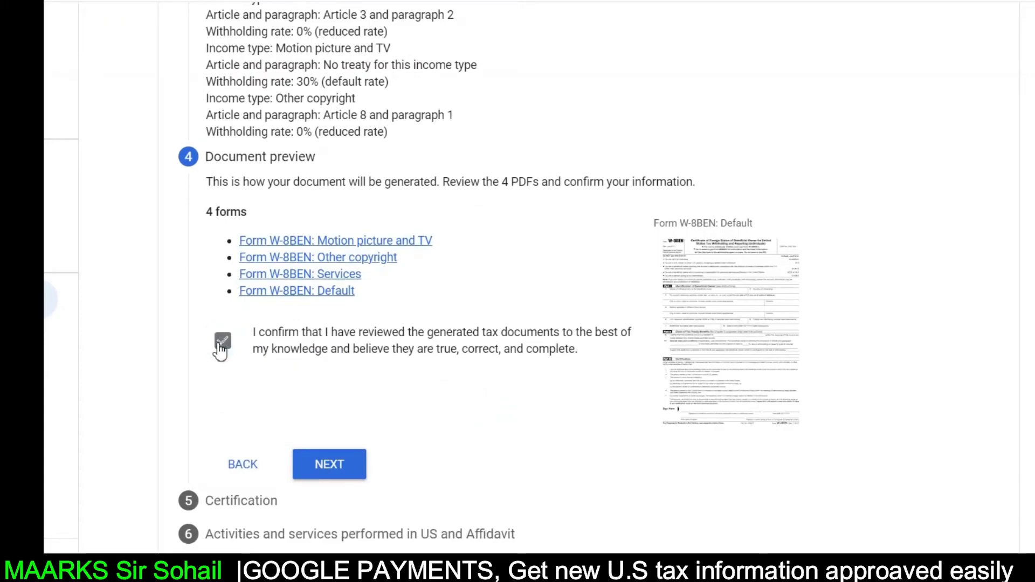
left_click(330, 465)
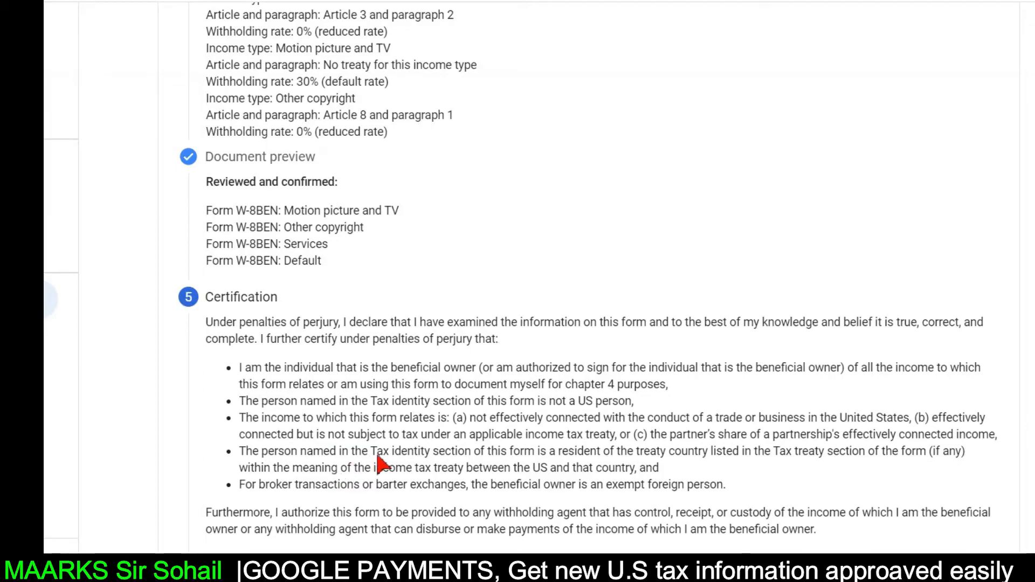
- Paste the signer's full legal name and state they are the person listed on the form
scroll(378, 475, "down", 3)
scroll(398, 447, "down", 2)
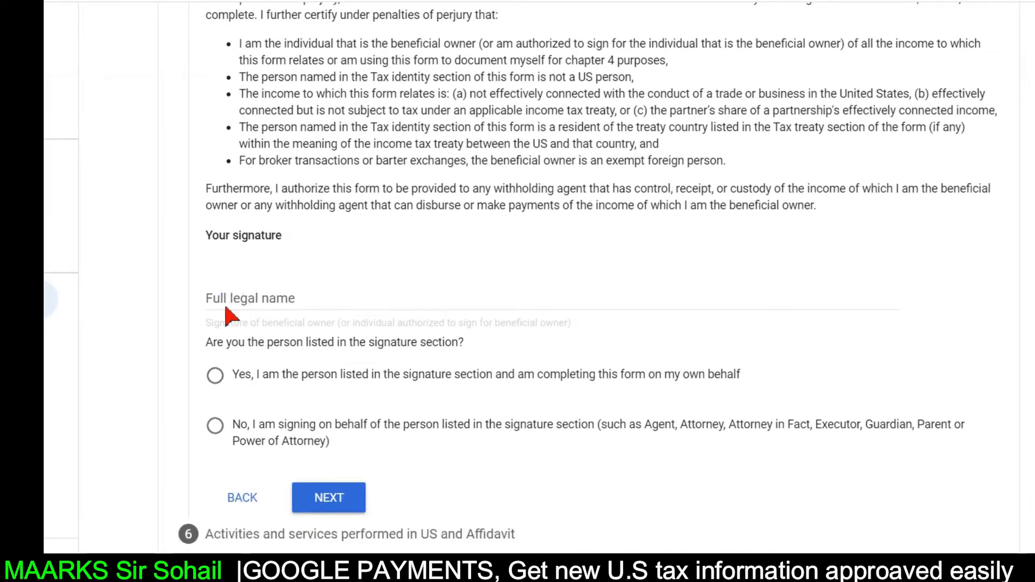
left_click(280, 303)
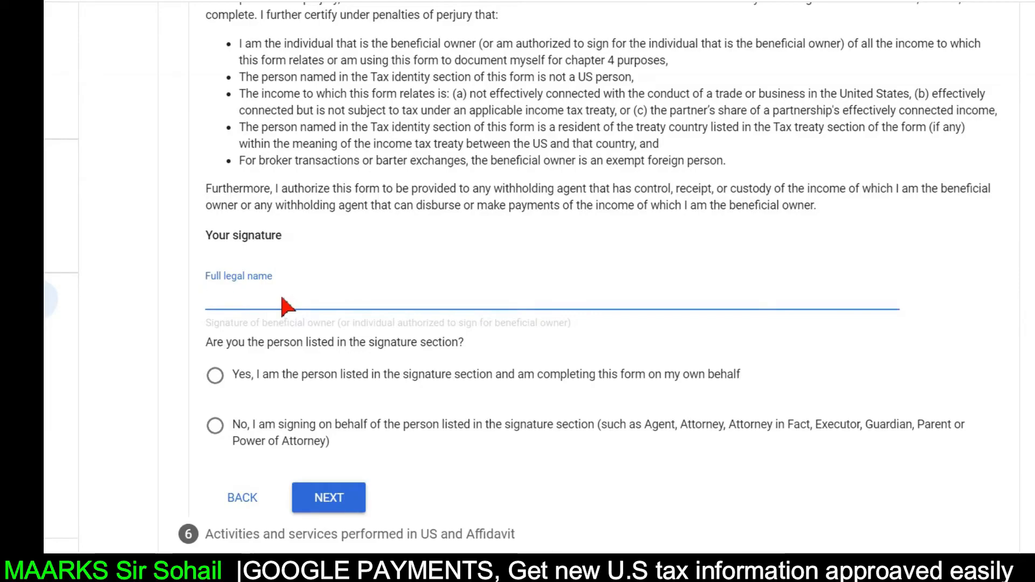
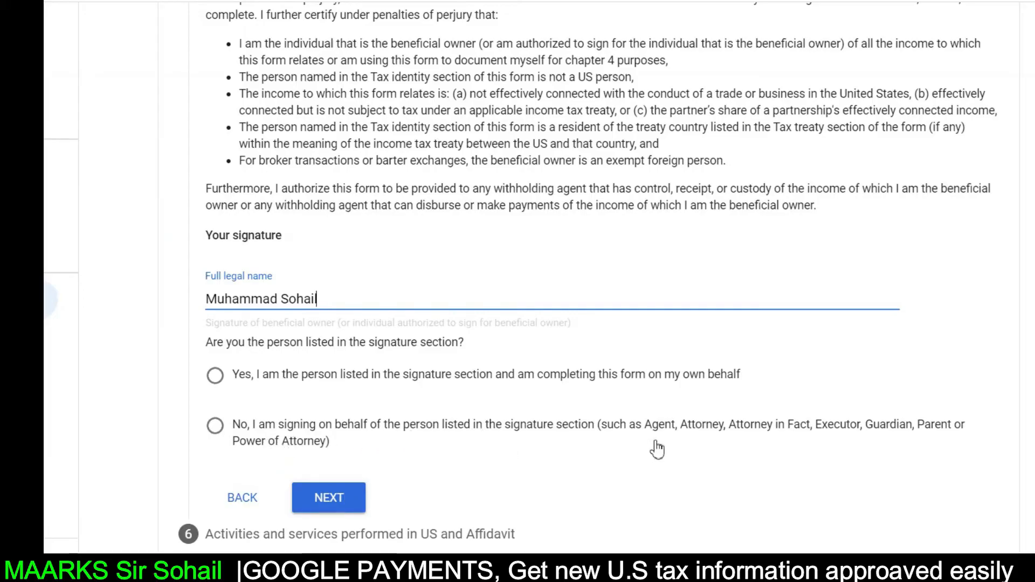
left_click(217, 379)
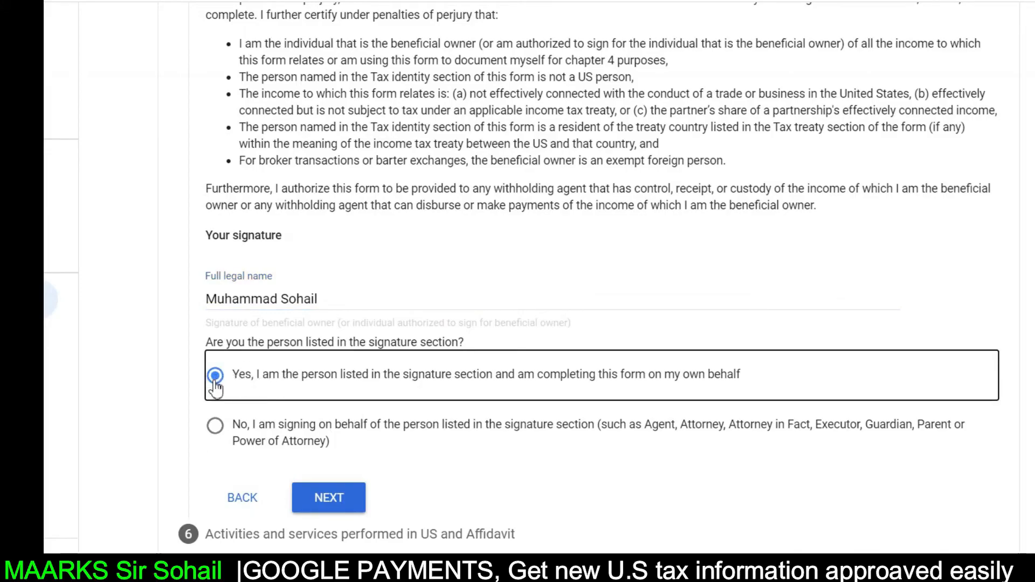
left_click(337, 499)
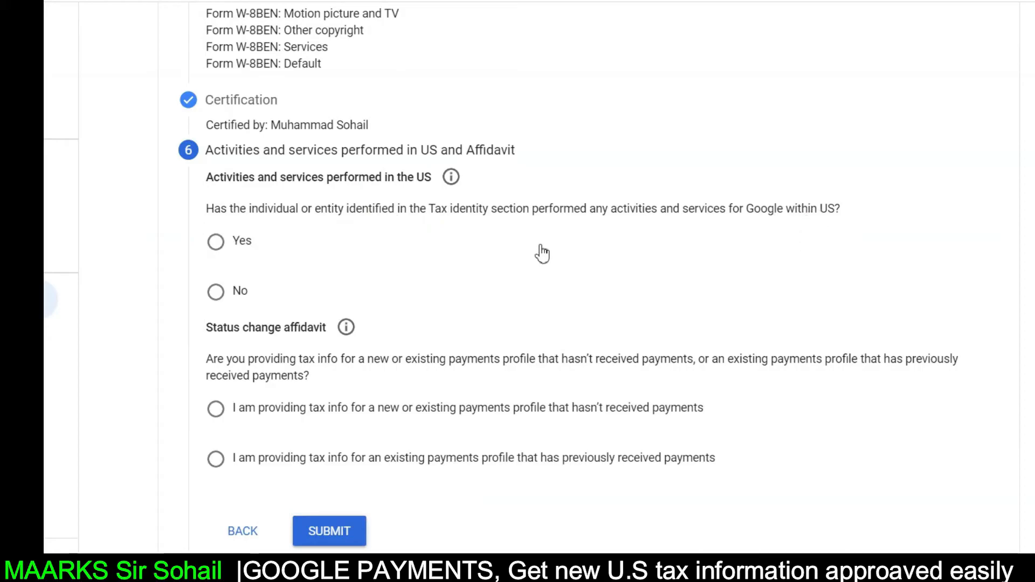
- Declare no US activities, certify services are outside the US, and choose the previously-paid profile affidavit
left_click(216, 294)
scroll(482, 399, "down", 1)
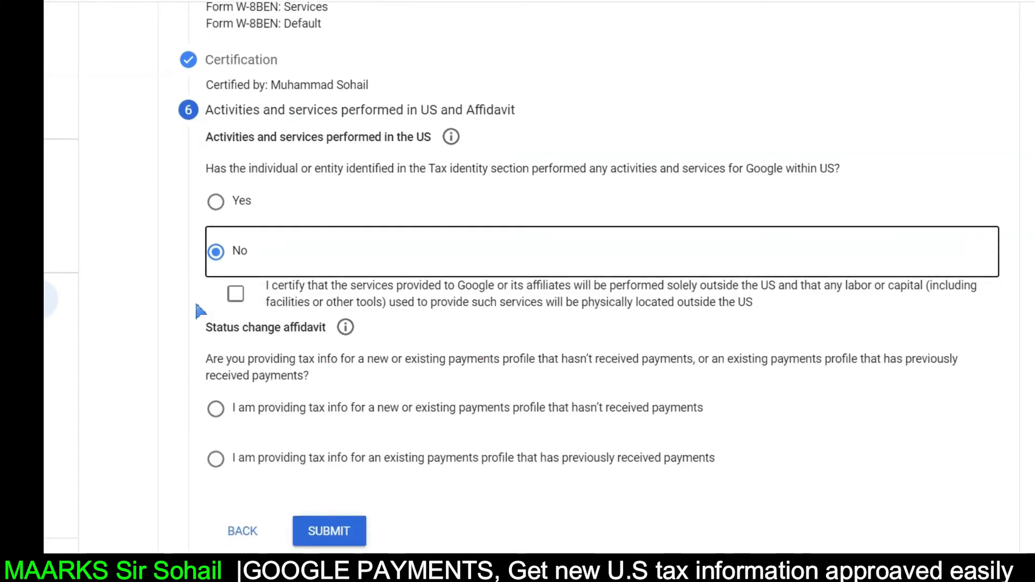
left_click(238, 301)
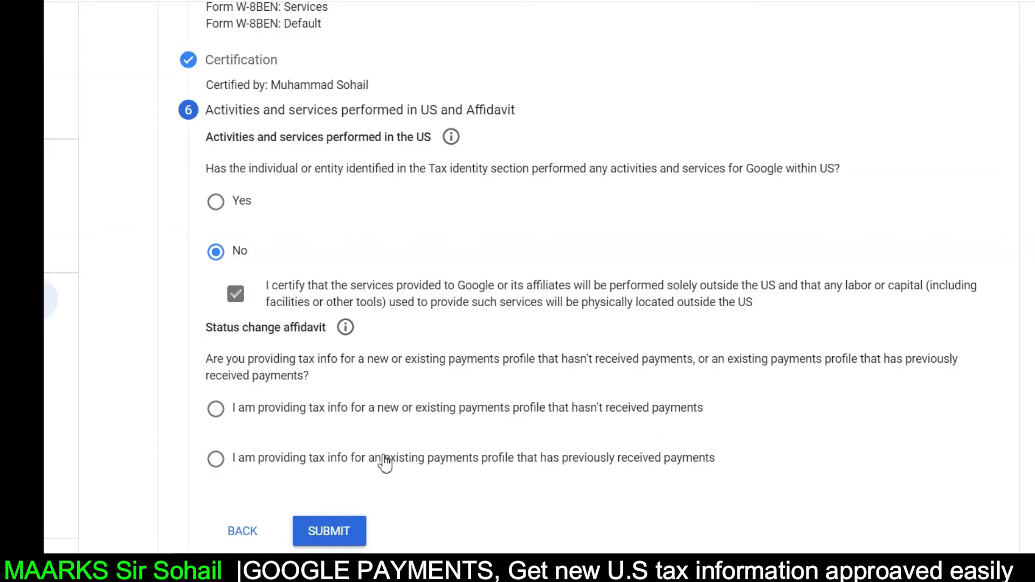
left_click(216, 409)
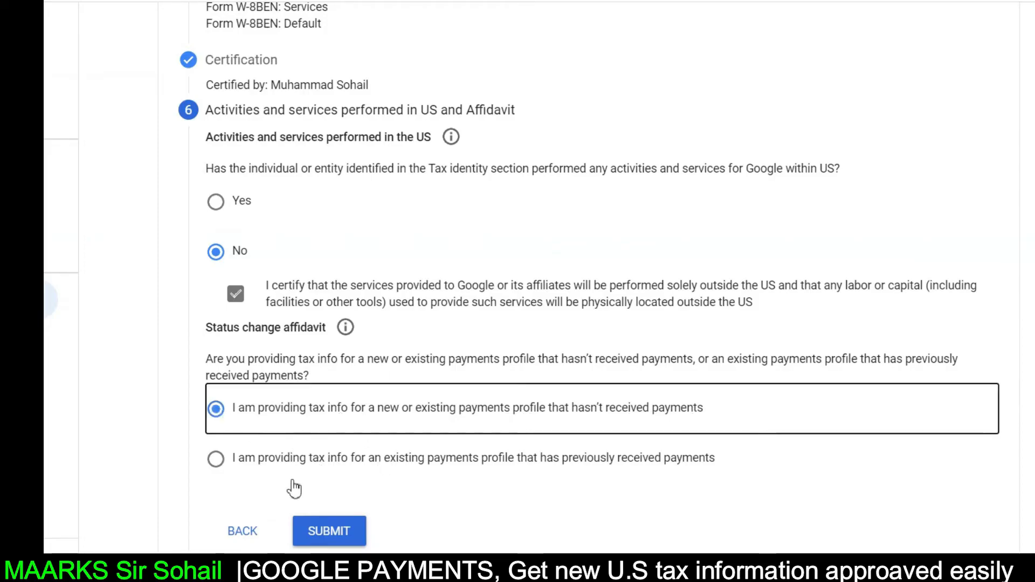
left_click(216, 462)
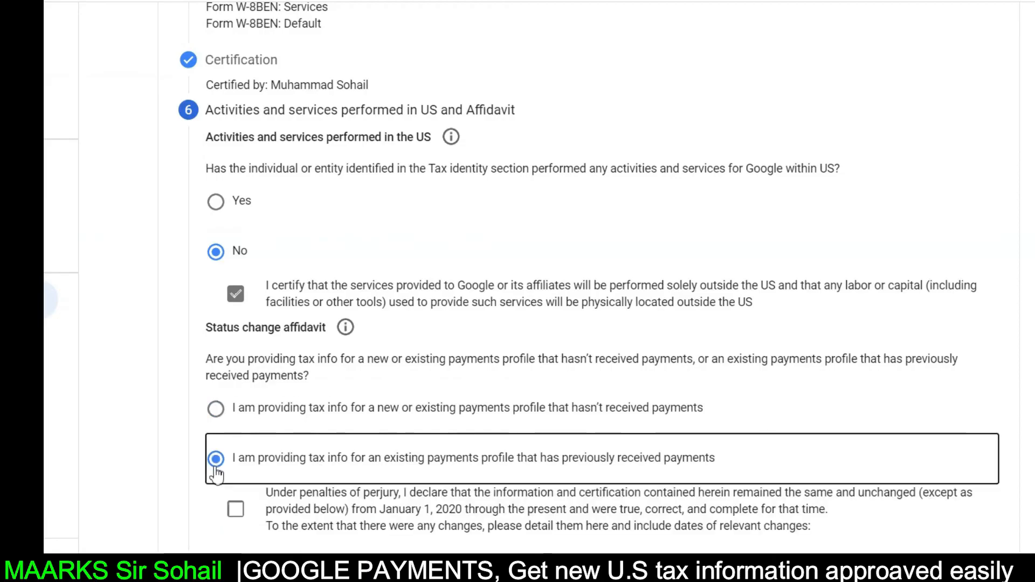
scroll(348, 482, "down", 3)
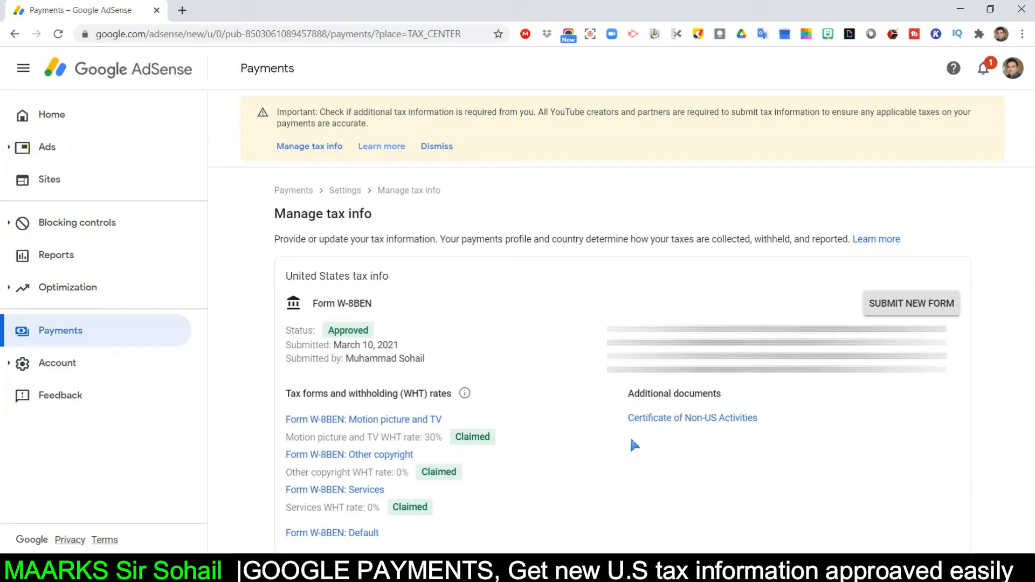
- Check the tax approval email in Gmail, then return to AdSense Manage tax info
left_click(183, 11)
left_click(434, 247)
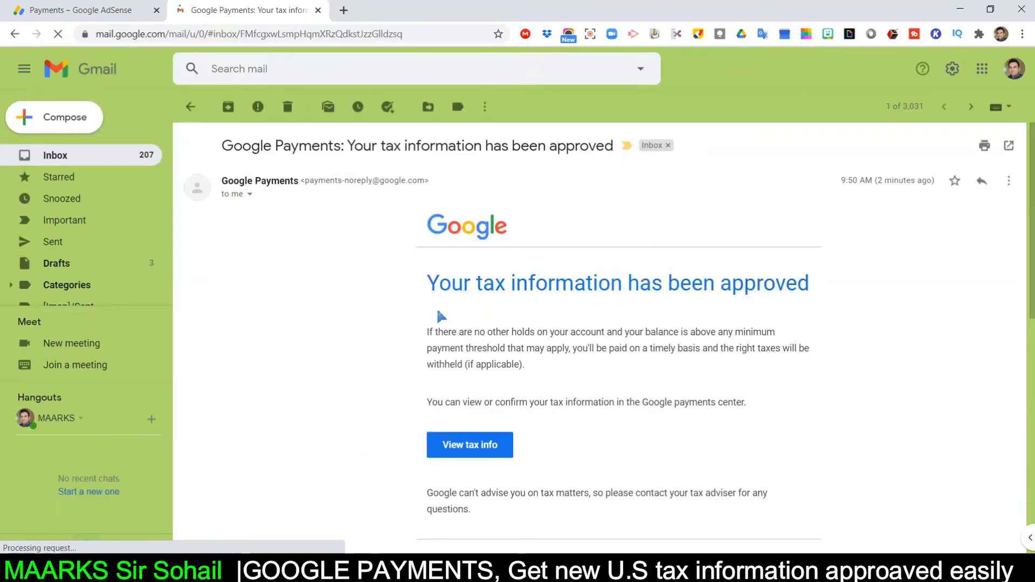
left_click_drag(421, 295, 820, 280)
left_click(807, 386)
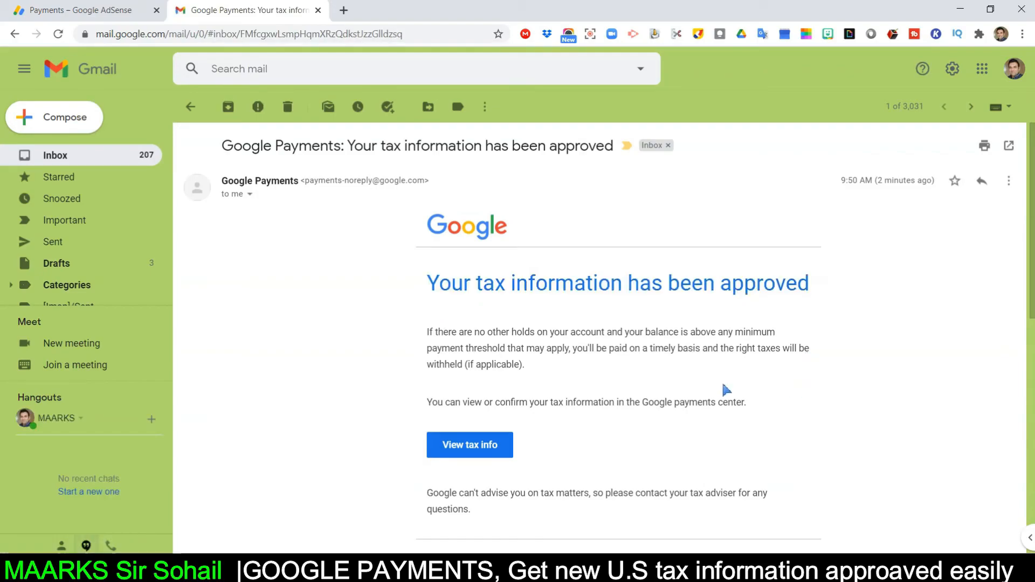
left_click(87, 10)
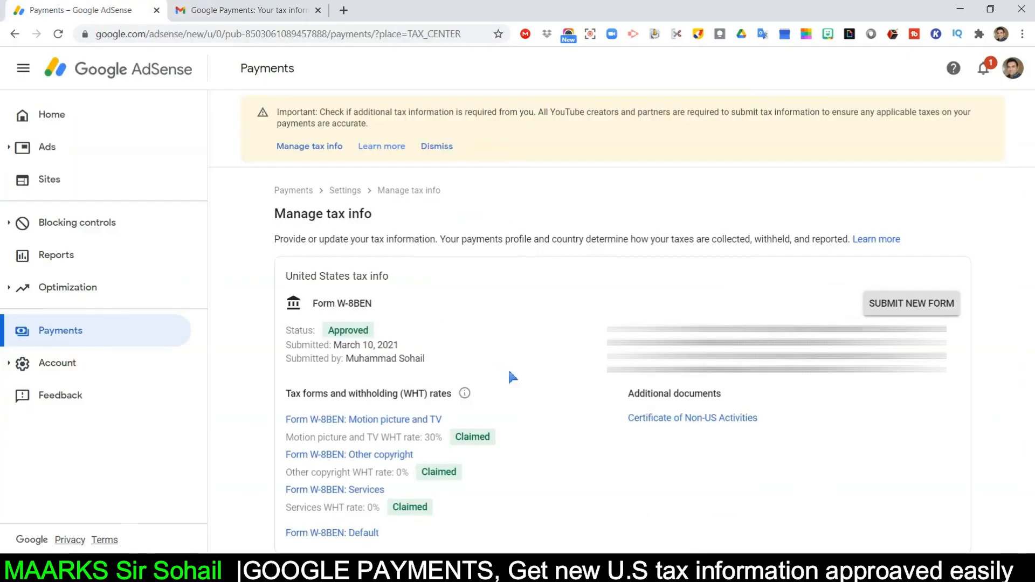